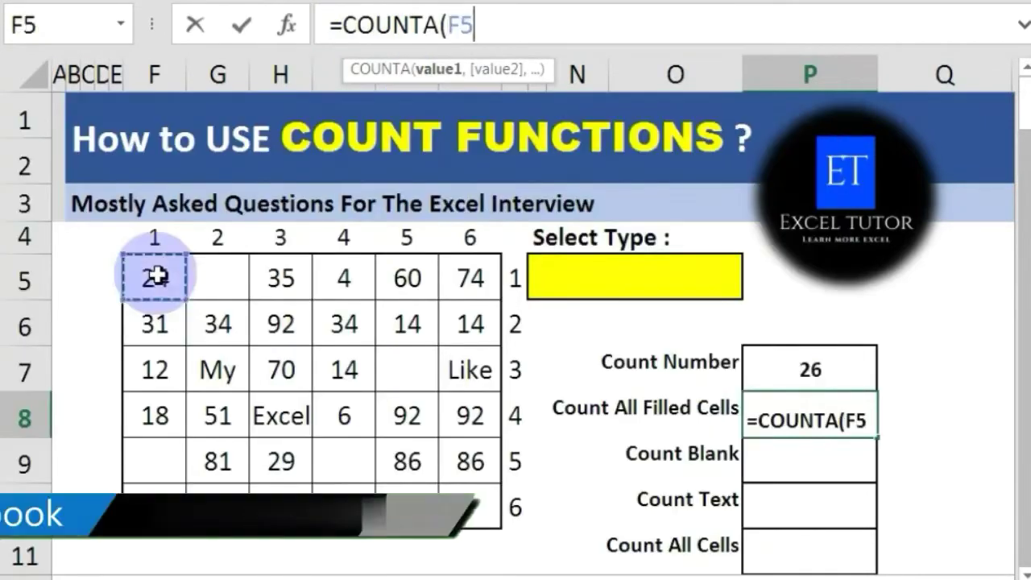
Complete the COUNTA formula in the Count All Filled Cells result cell P8 with the range F5:K10
drag(155, 276, 474, 509)
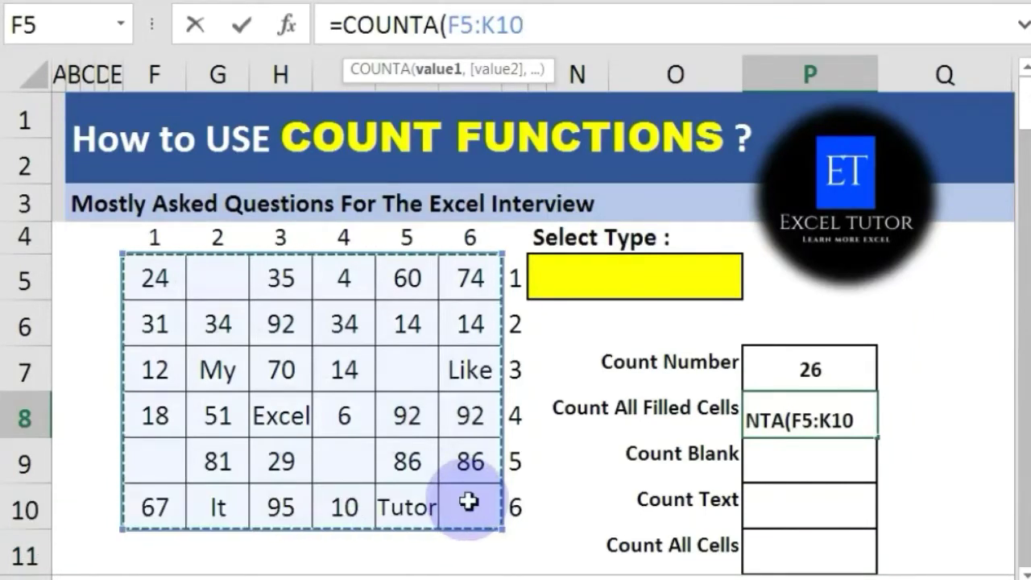
text())
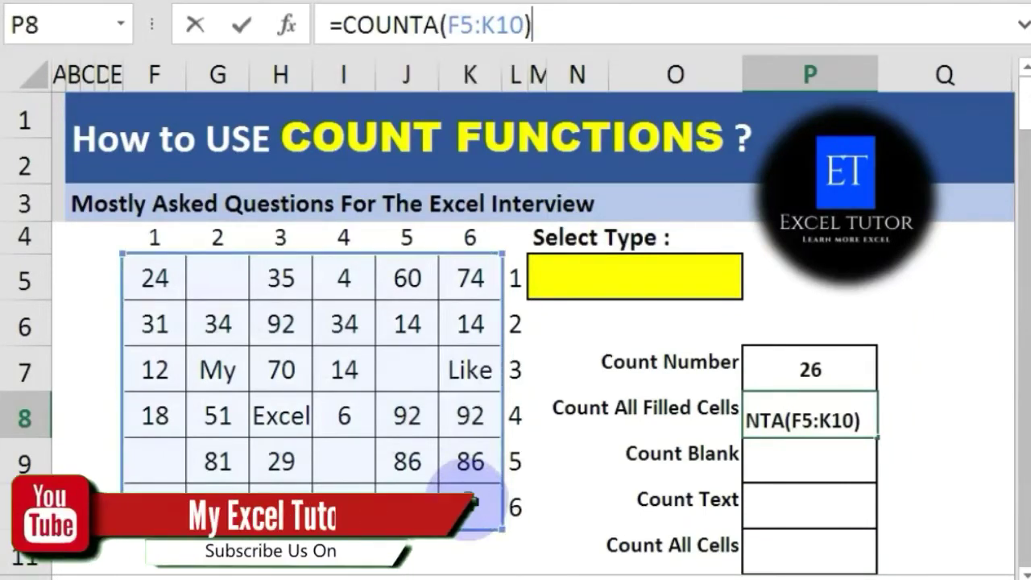
key(Return)
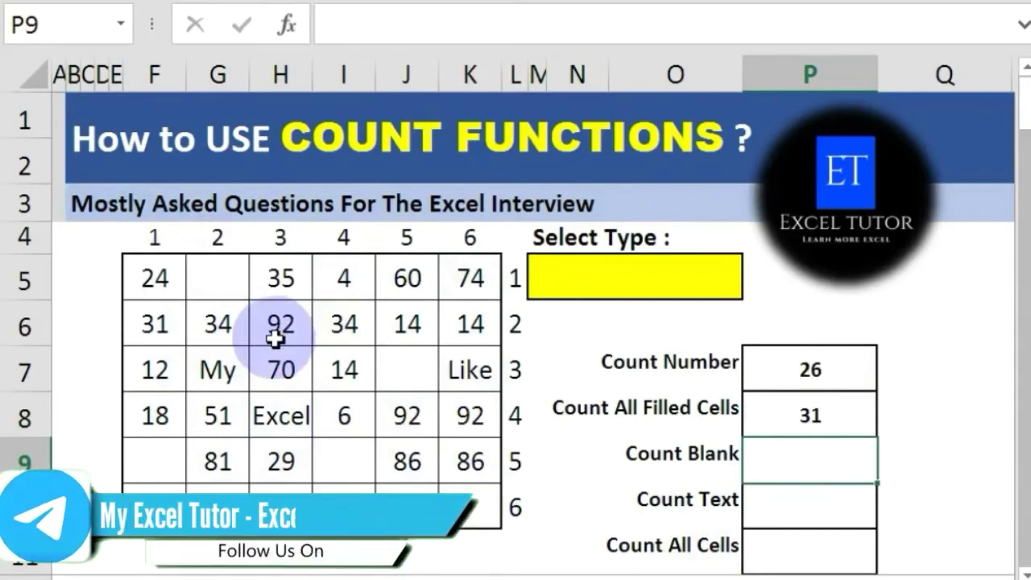
Set the Select Type cell to Text and to Blank in turn to highlight matching table cells, and clear it
click(600, 283)
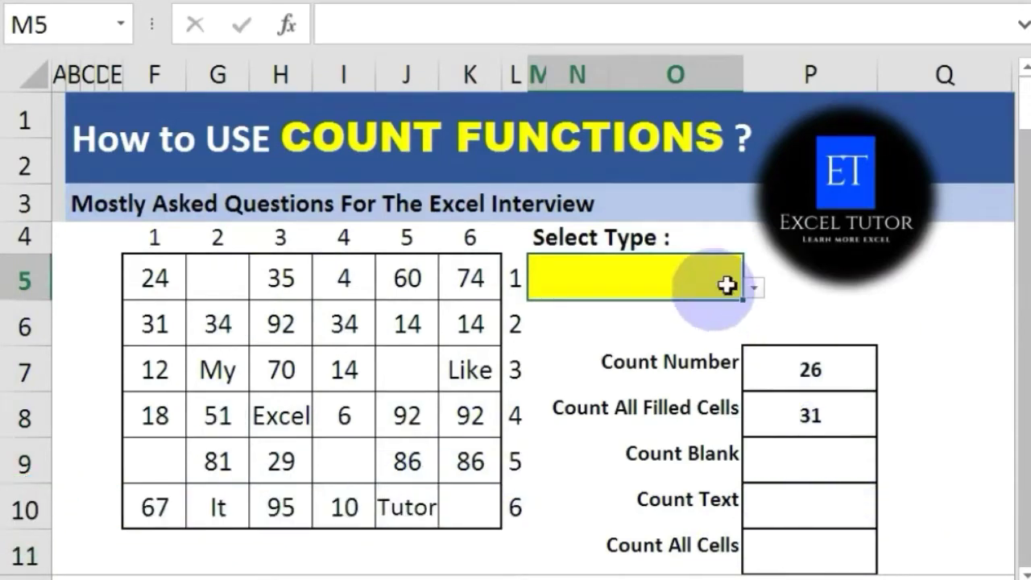
click(754, 287)
click(679, 330)
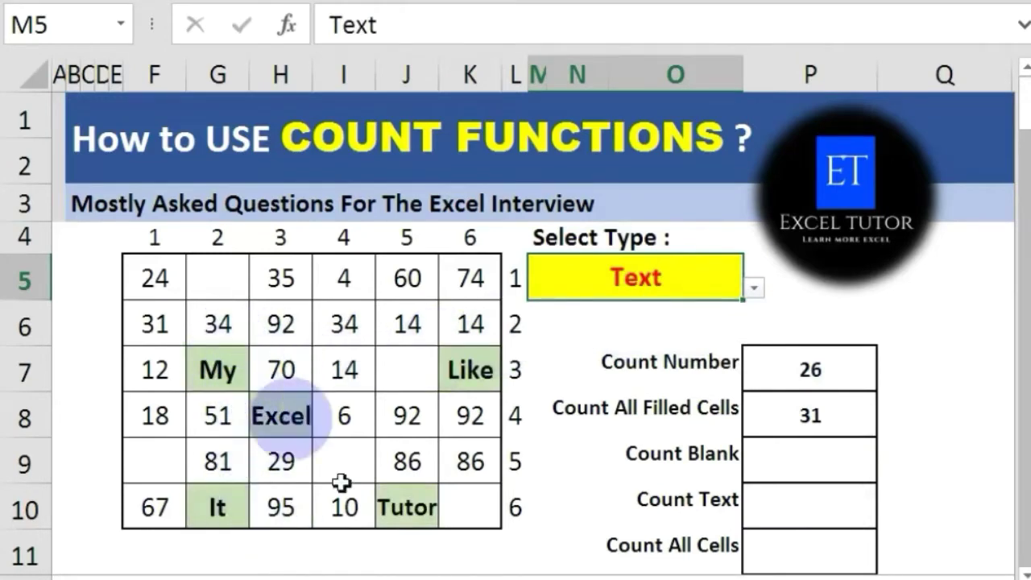
click(755, 288)
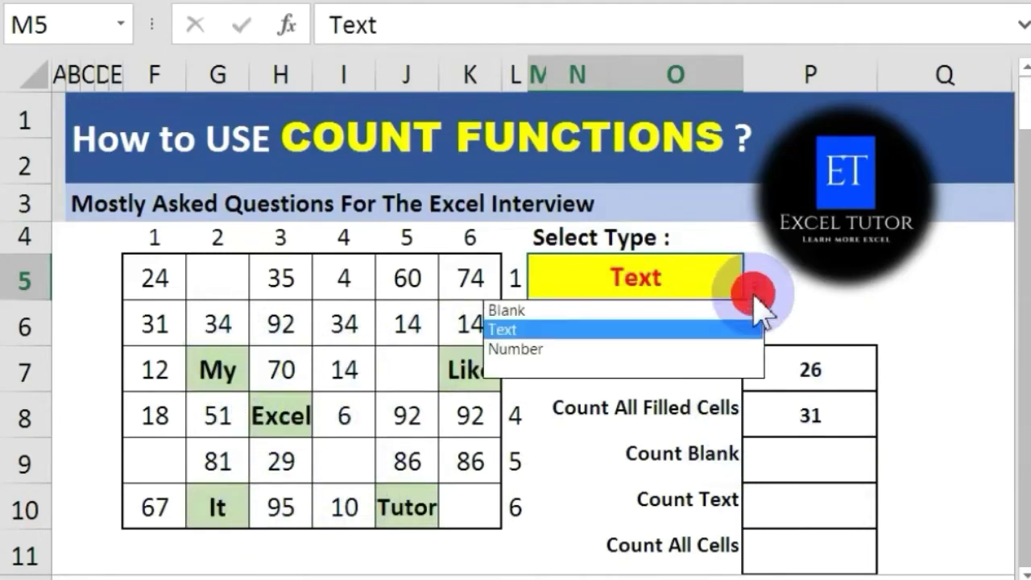
click(685, 313)
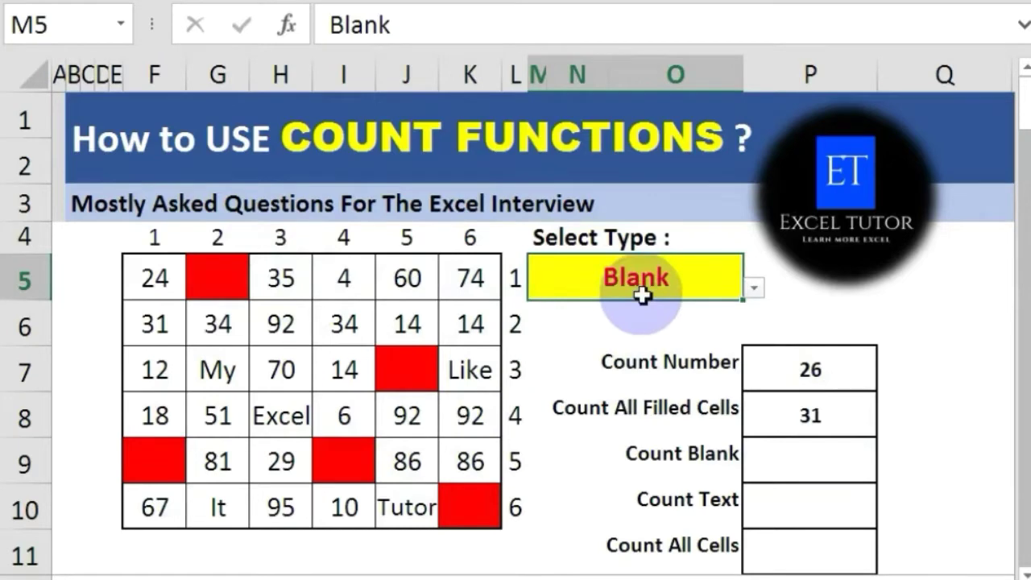
key(Delete)
Name the table range F5:K10 as data
click(811, 456)
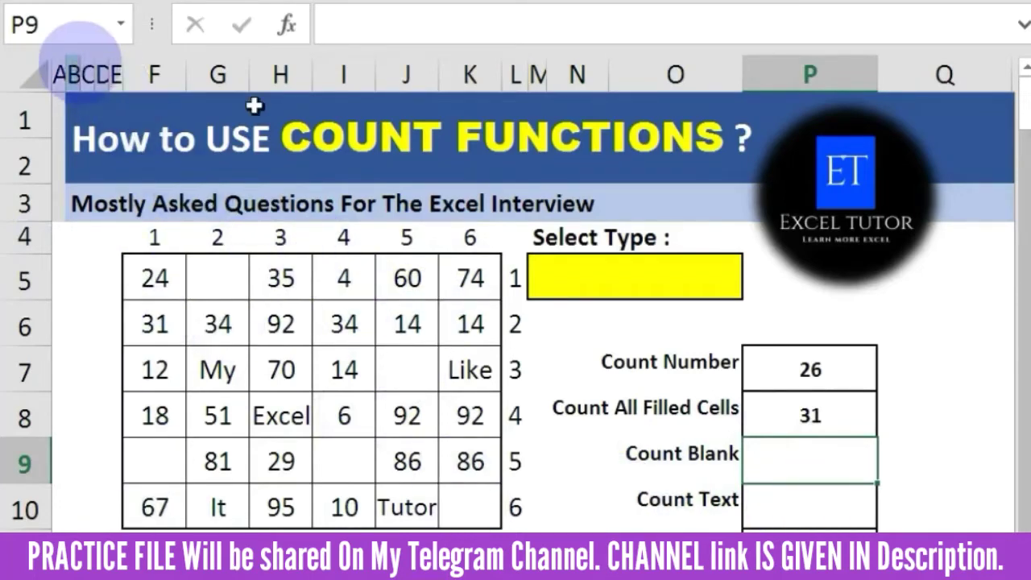
click(81, 26)
click(407, 413)
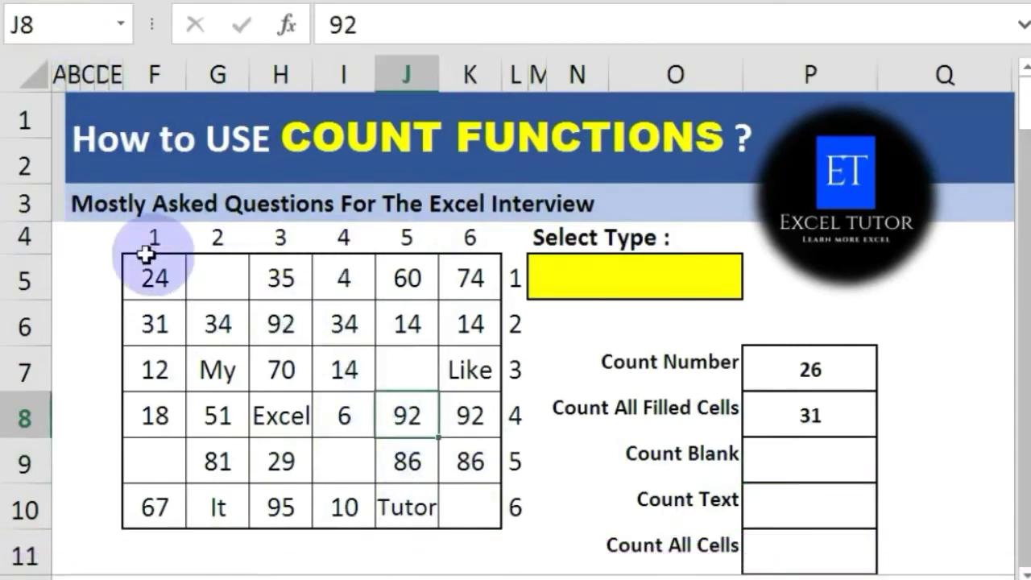
click(165, 287)
drag(206, 331, 479, 502)
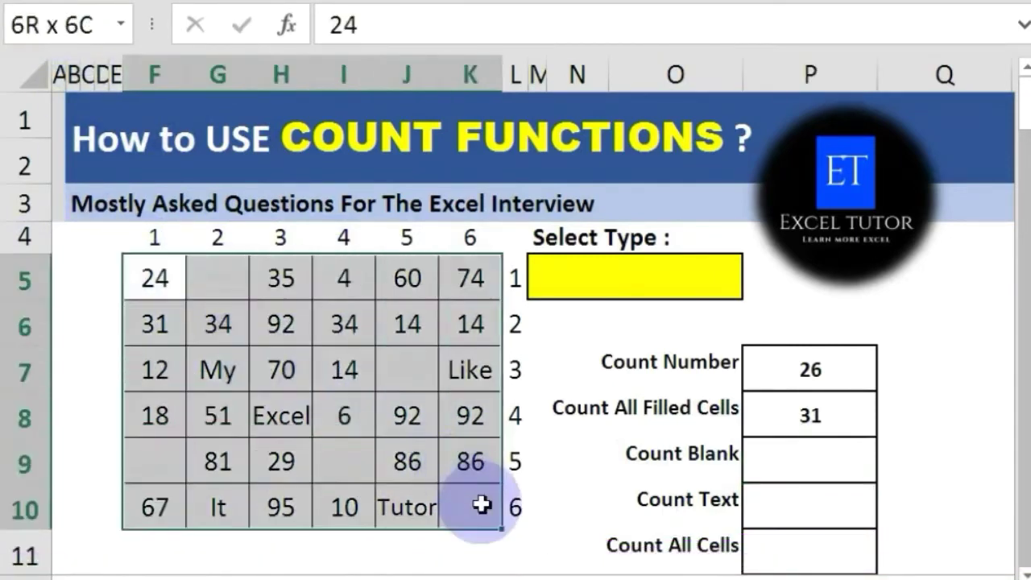
click(48, 24)
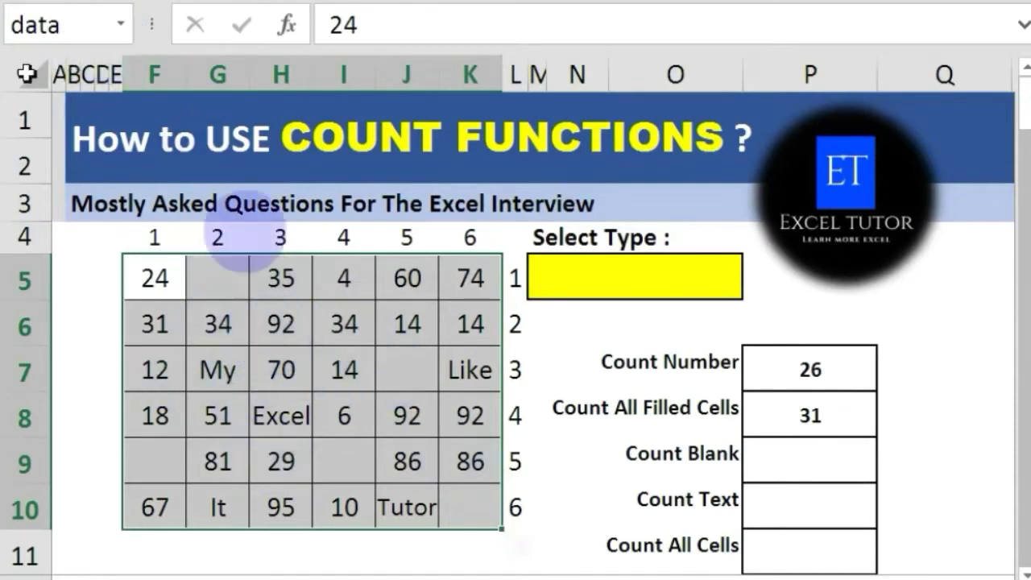
Check which cells the named range data covers, and go to the Count Blank result cell P9
click(554, 450)
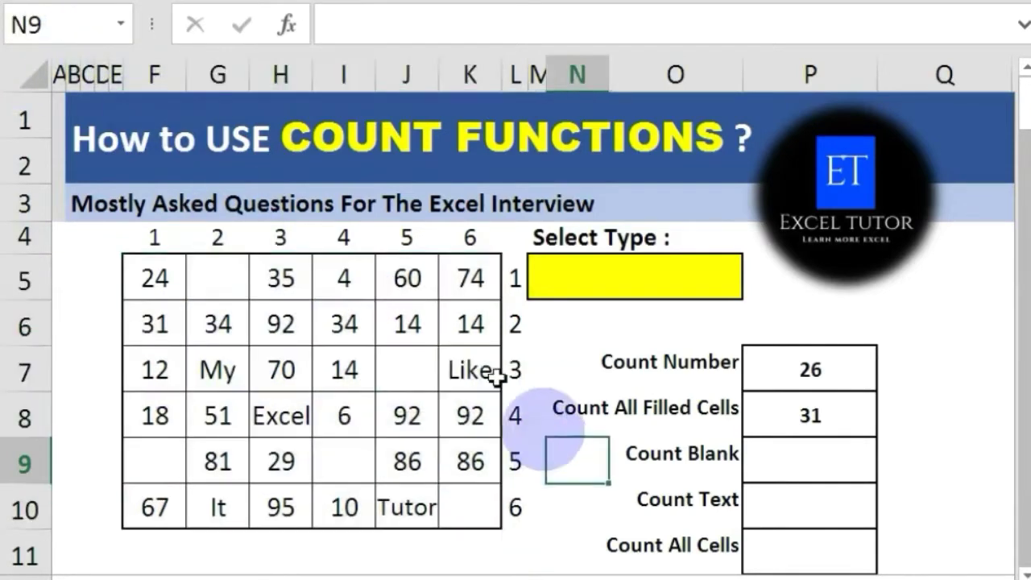
click(121, 24)
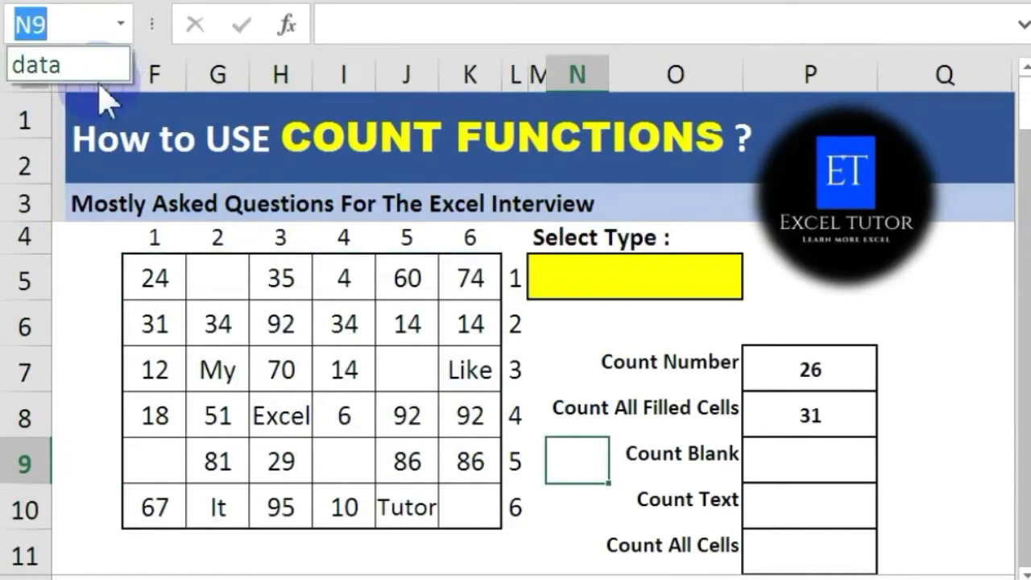
click(36, 64)
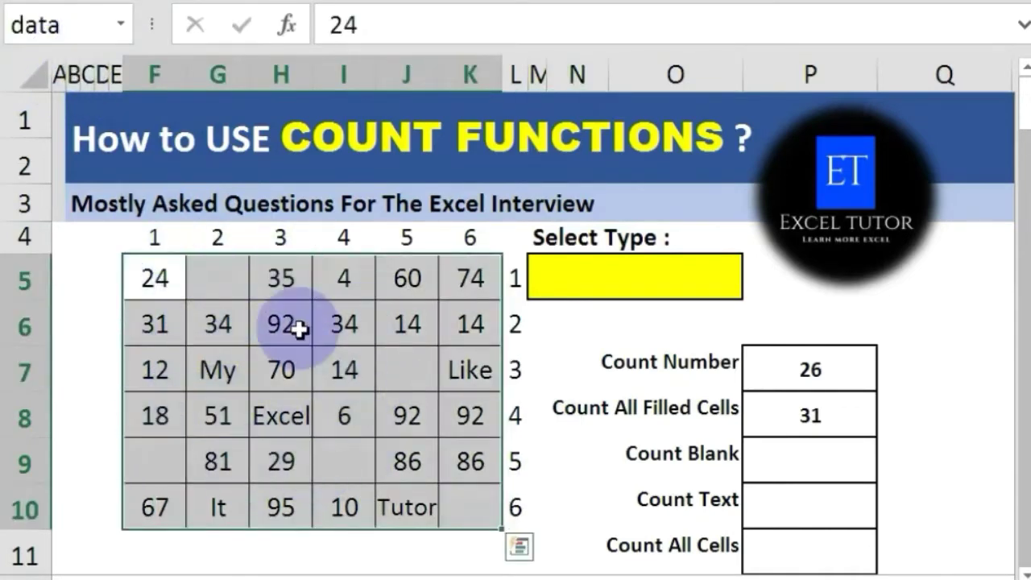
click(562, 377)
click(786, 468)
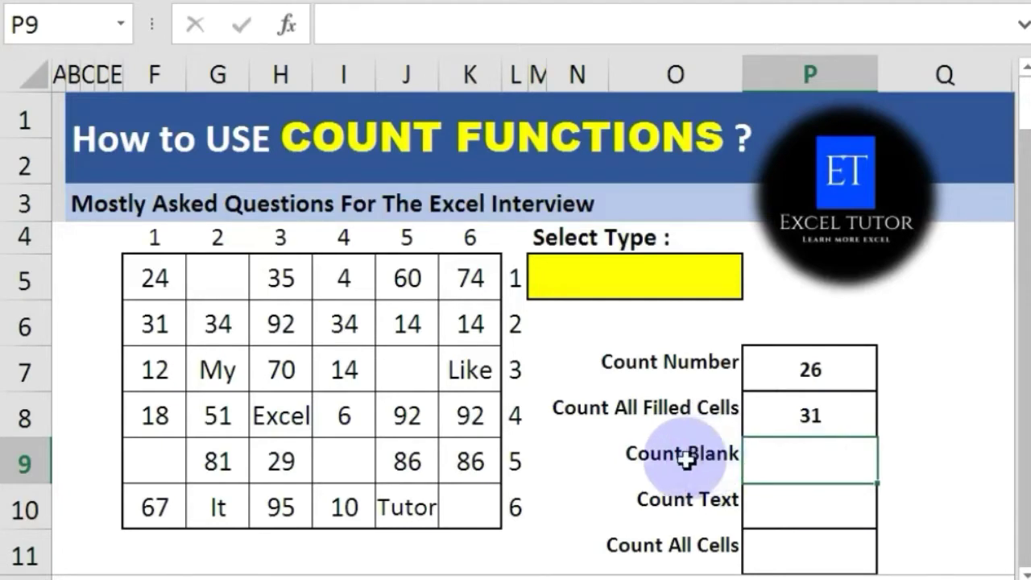
text(=c)
key(Escape)
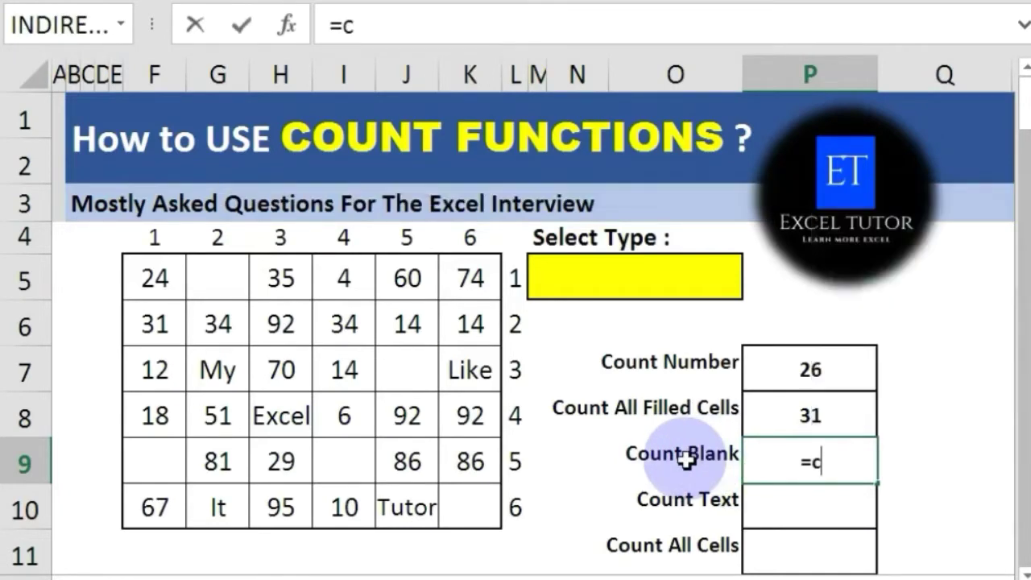
key(Escape)
Enter a COUNTBLANK formula on the named range data in the Count Blank result cell P9
click(368, 36)
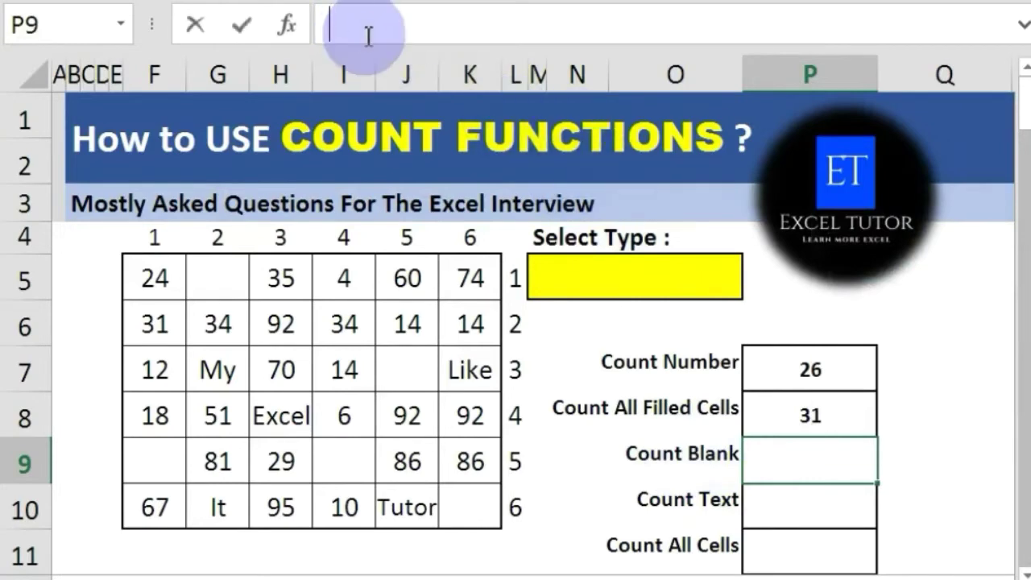
text(=coun)
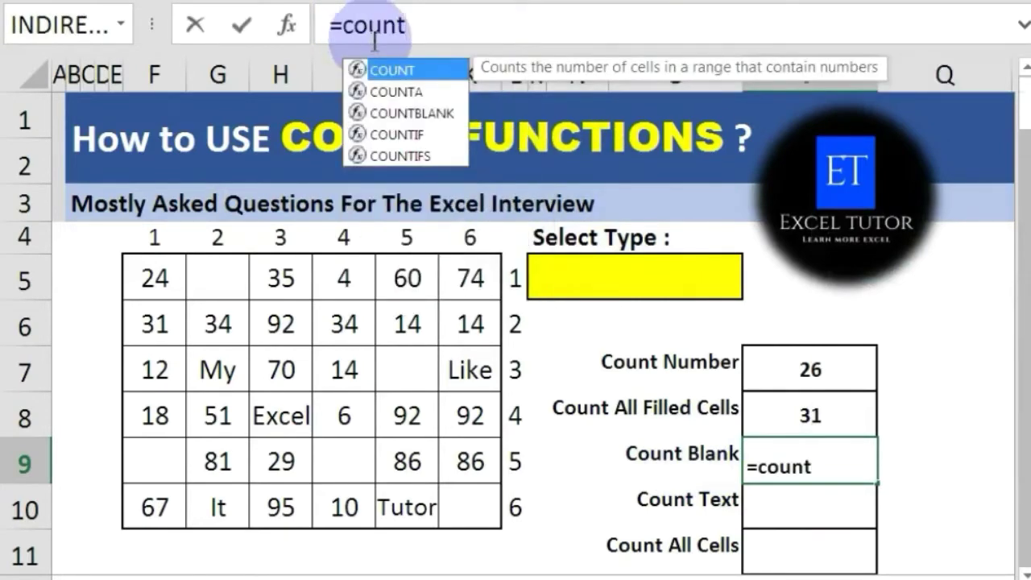
text(t)
key(Down)
key(Down)
key(Tab)
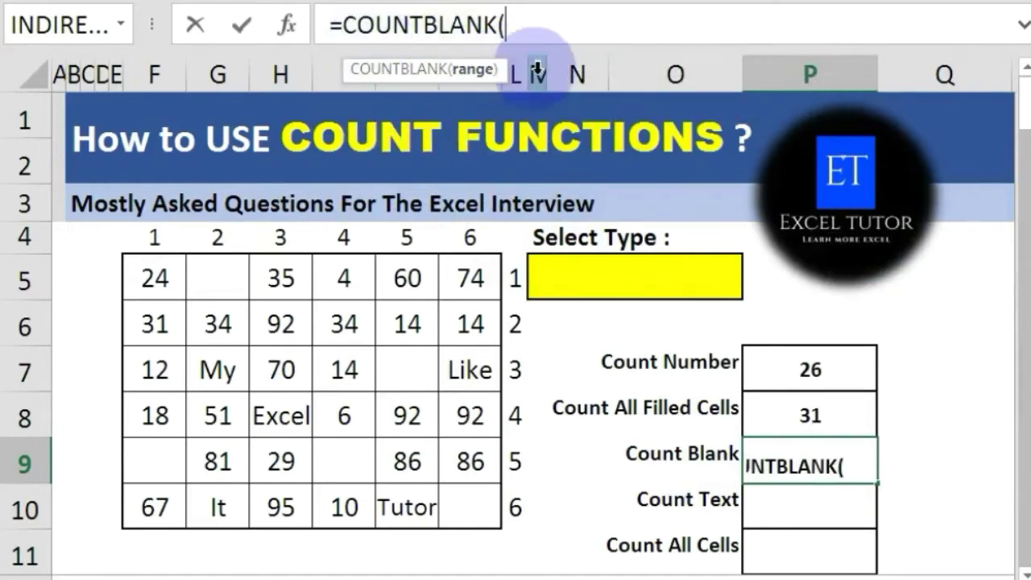
text(data)
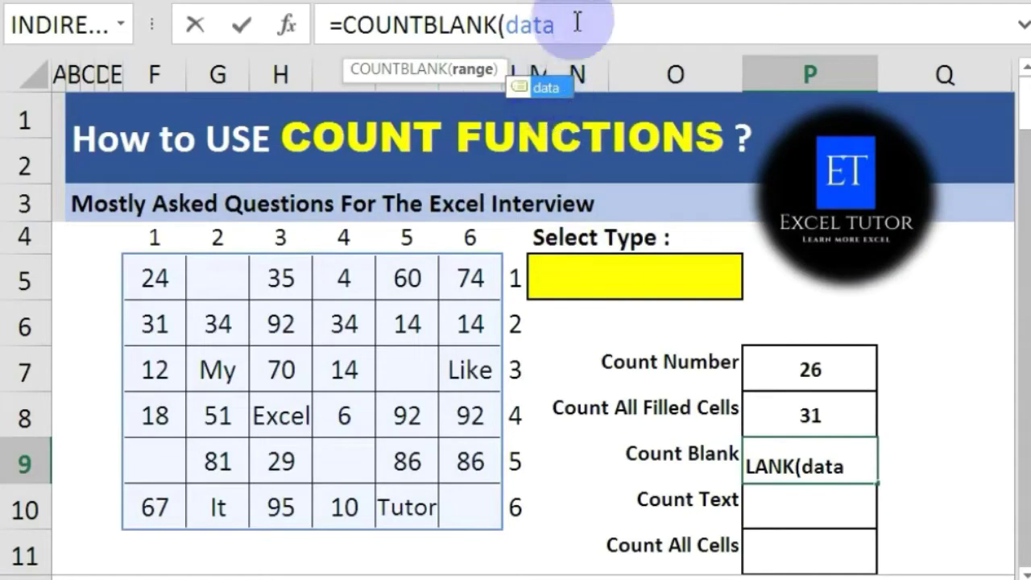
key(Return)
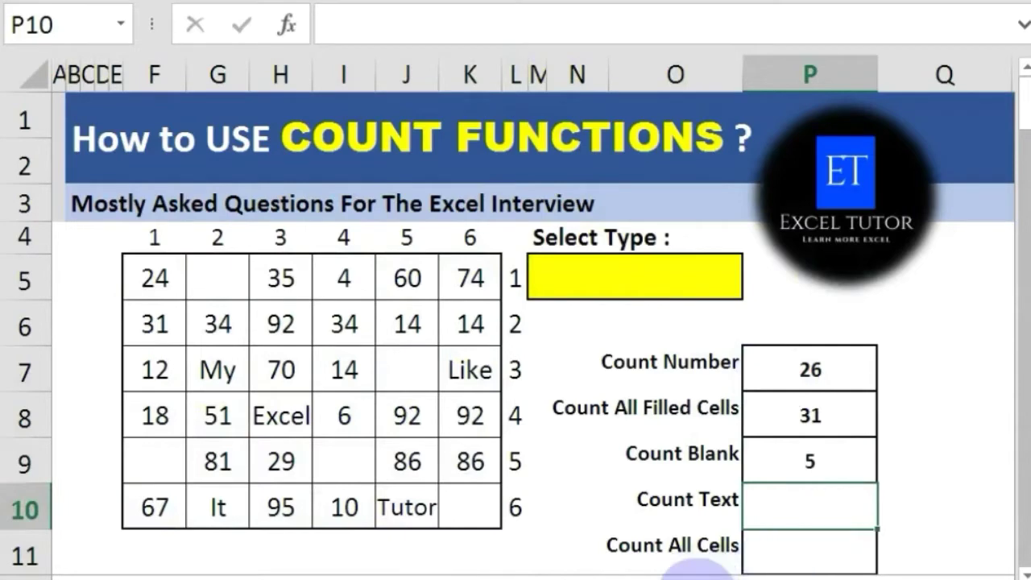
Enter =FORMULATEXT(P7) in Q7 and fill it down to Q9
scroll(698, 573, right, 2)
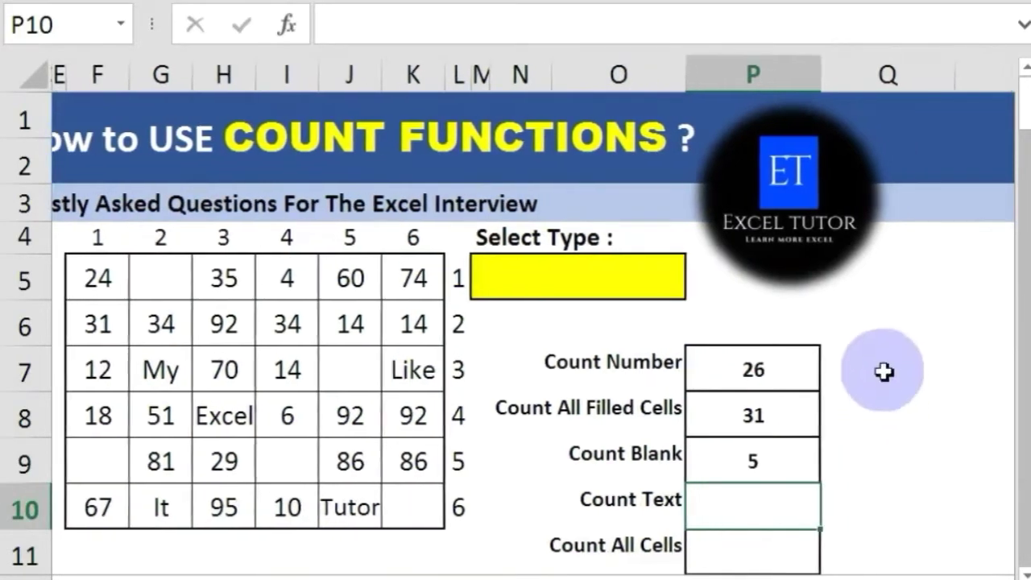
click(885, 372)
text(=for)
key(Down)
key(Tab)
key(Left)
key(Return)
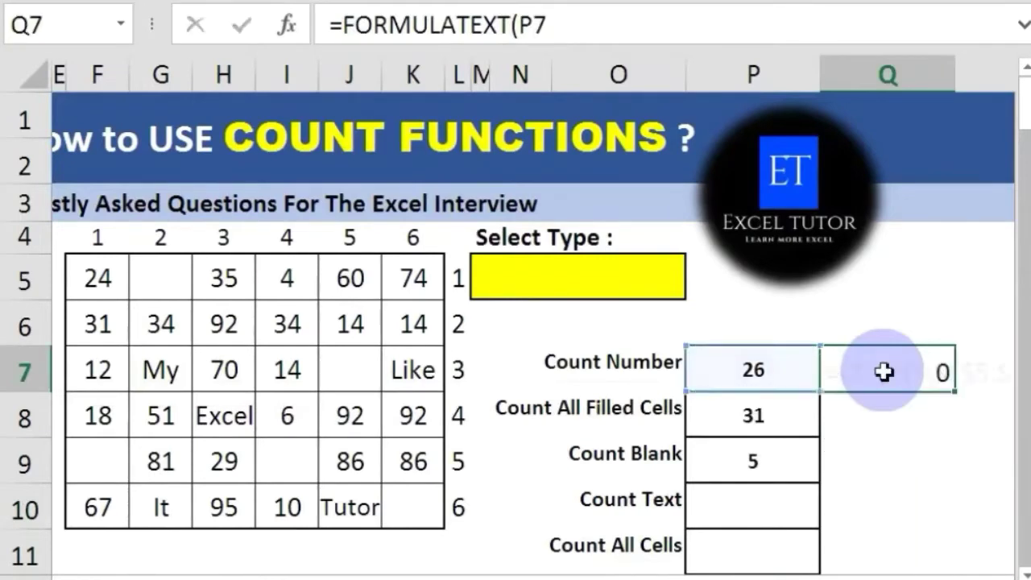
click(884, 372)
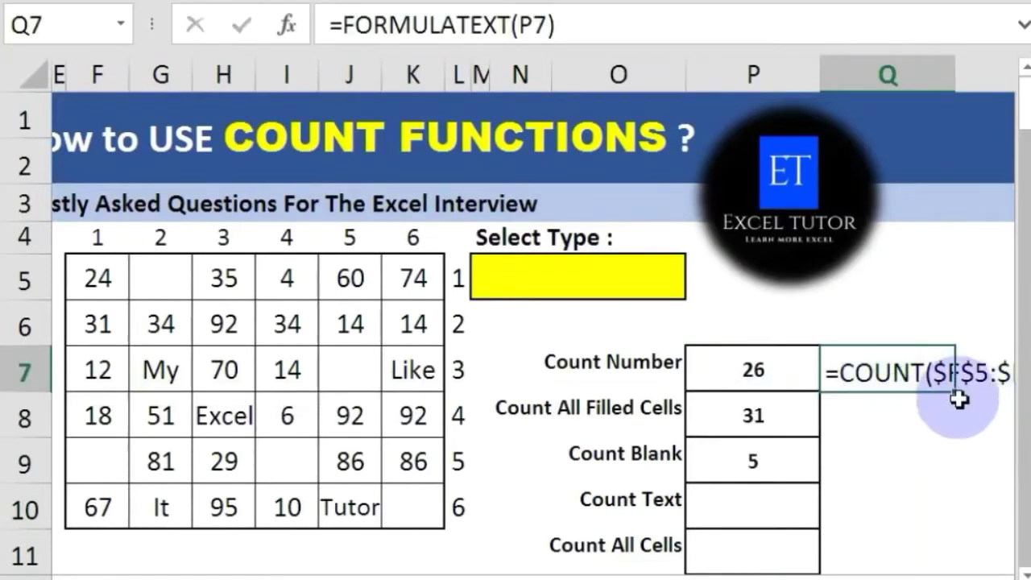
drag(957, 393, 951, 444)
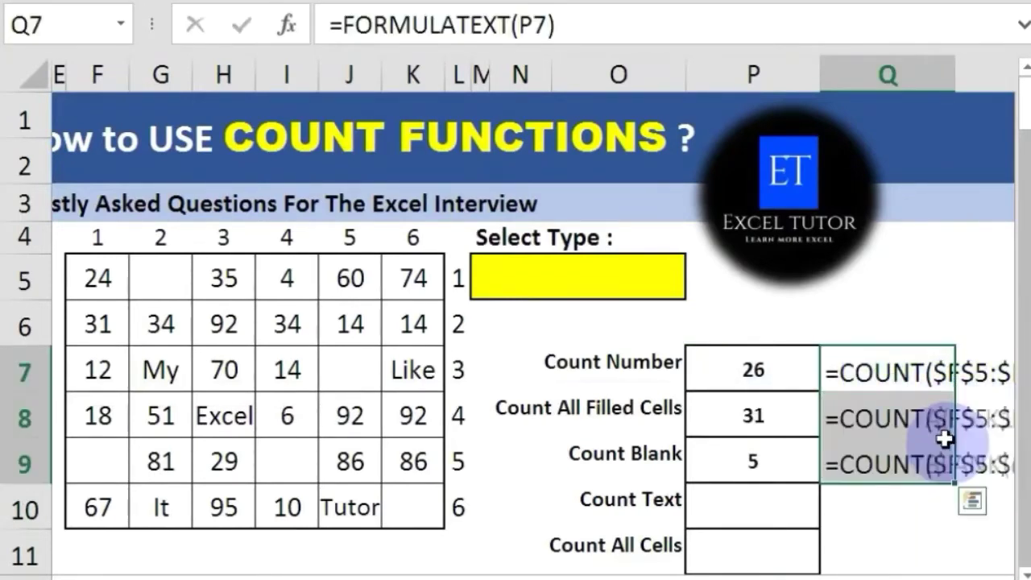
Examine the formulas displayed in Q7:Q9 beside the Count Number, Count All Filled Cells and Count Blank results
click(864, 419)
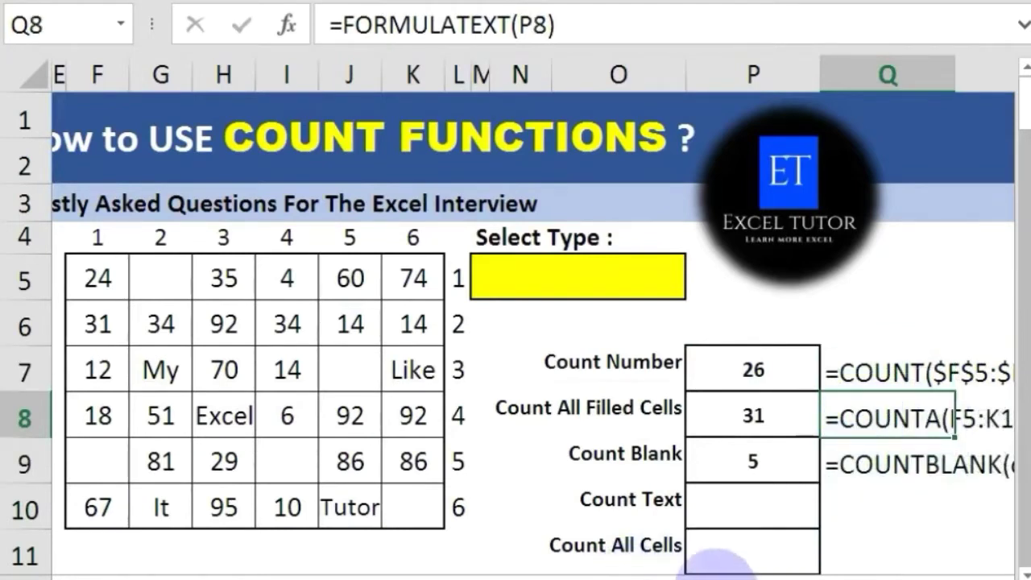
key(Right)
key(Right)
key(Right)
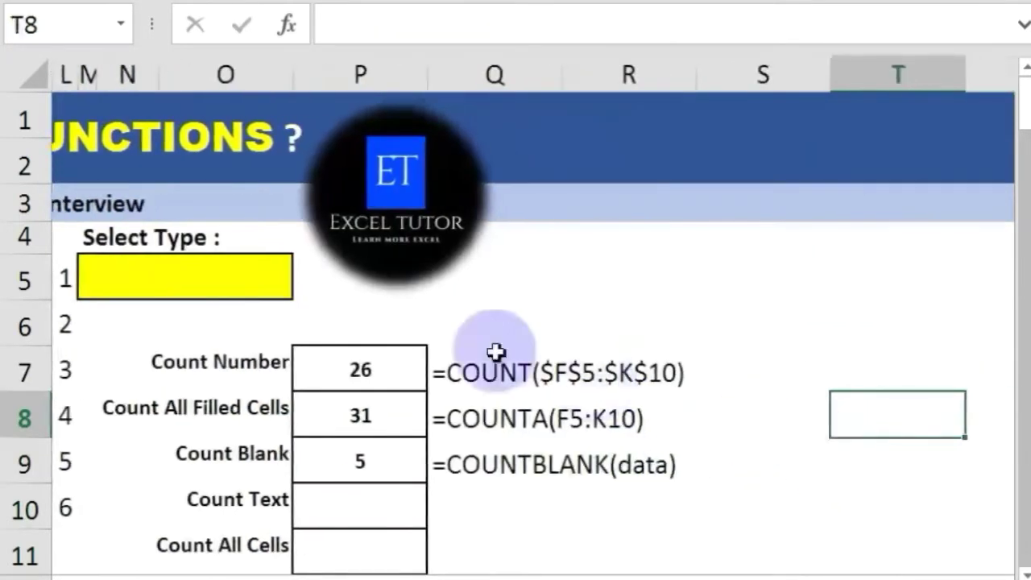
click(500, 381)
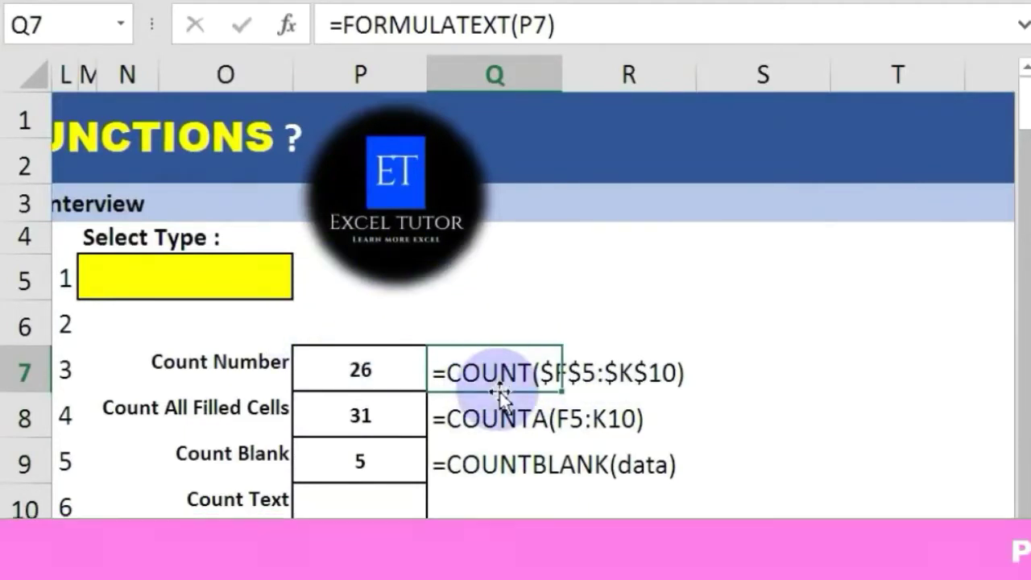
click(367, 502)
key(Left)
key(Left)
key(Left)
key(Left)
key(Left)
key(Left)
key(Left)
key(Left)
key(Left)
key(Left)
key(Left)
key(Left)
key(Left)
key(Left)
key(Left)
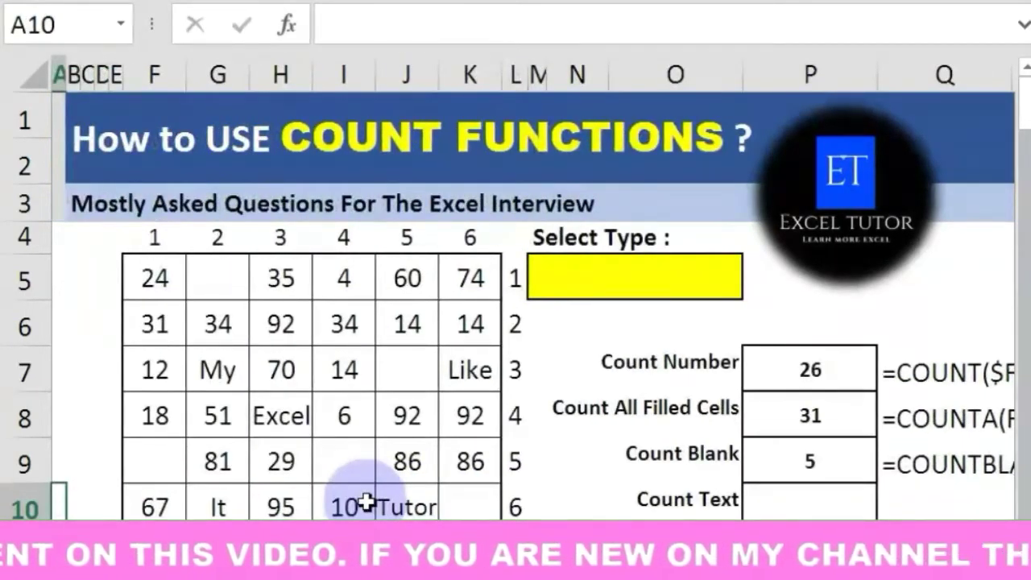
Set the Select Type cell to Text to highlight the text cells in the table
click(681, 276)
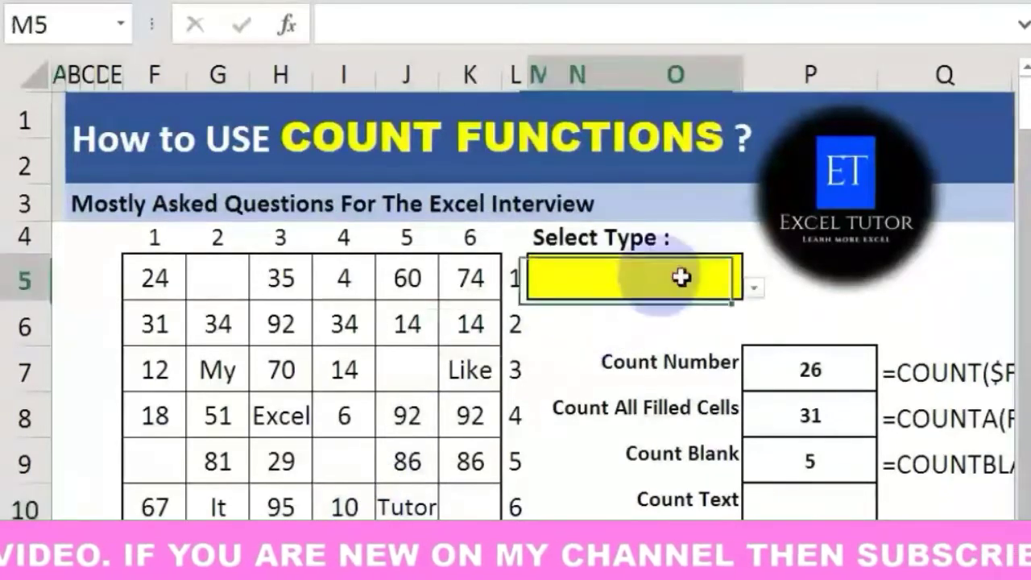
click(754, 289)
click(626, 331)
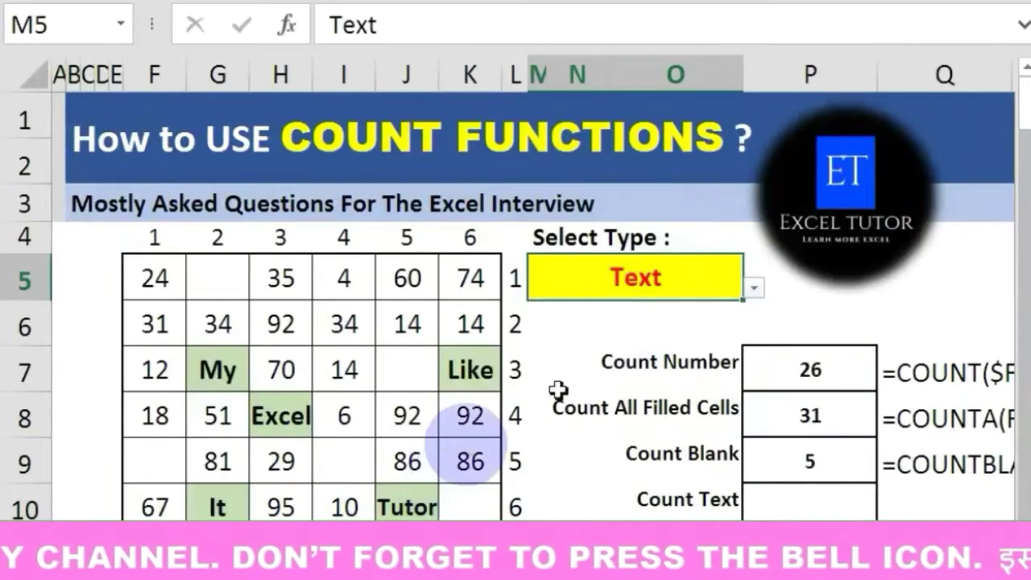
Enter =COUNTA(data) in the Count Text result cell P10
click(778, 510)
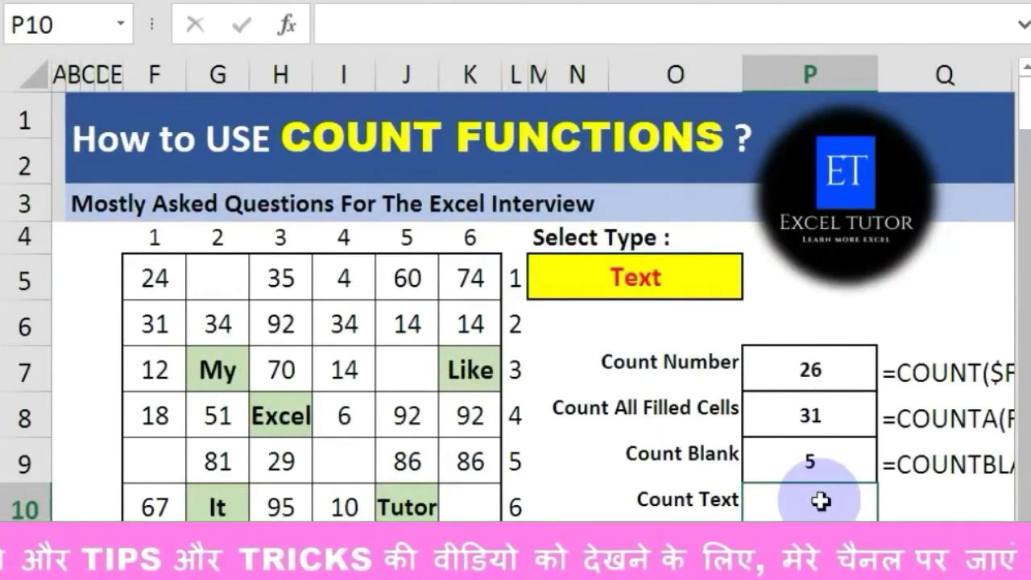
text(=cou)
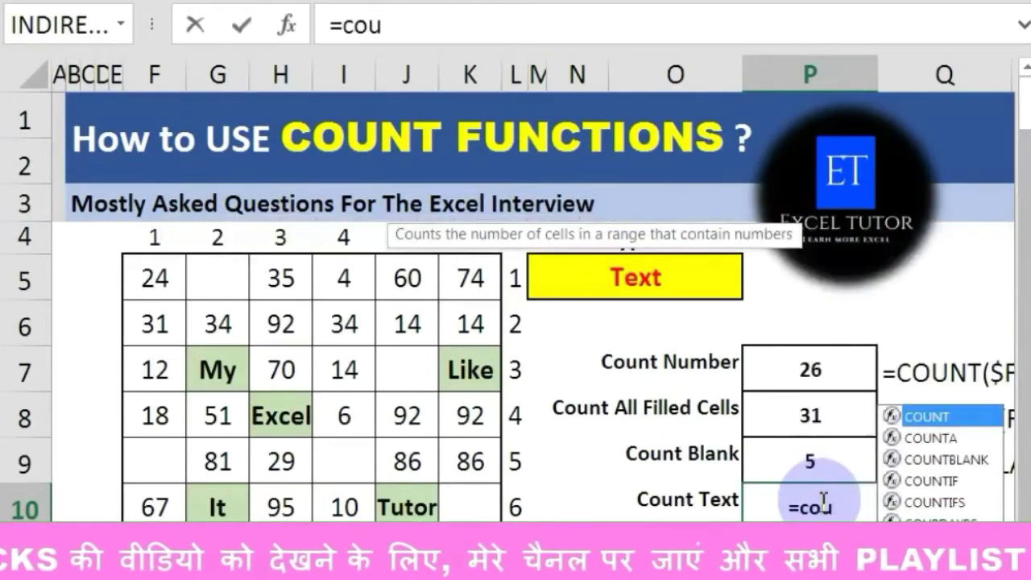
key(Escape)
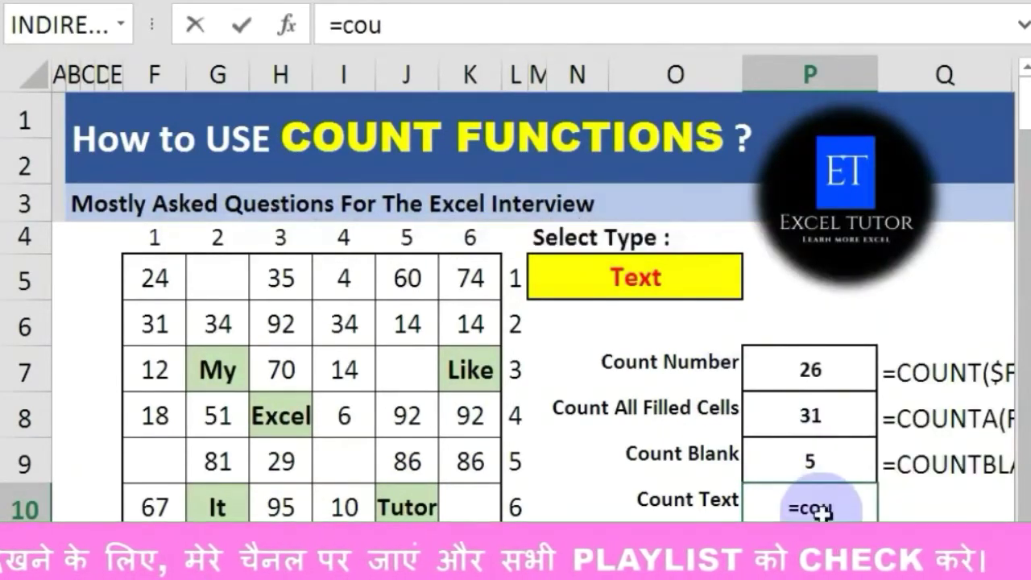
click(344, 34)
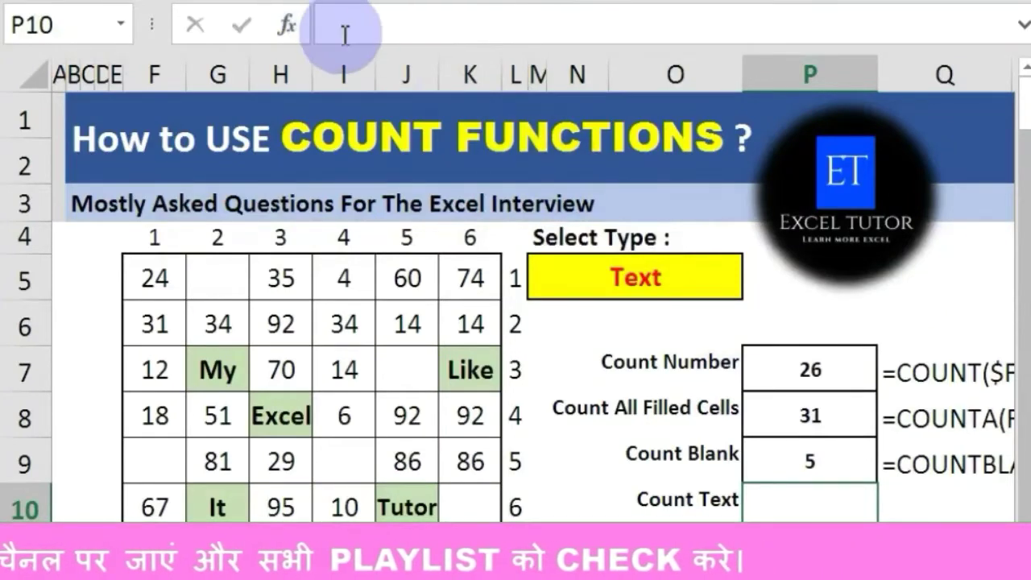
text(=count)
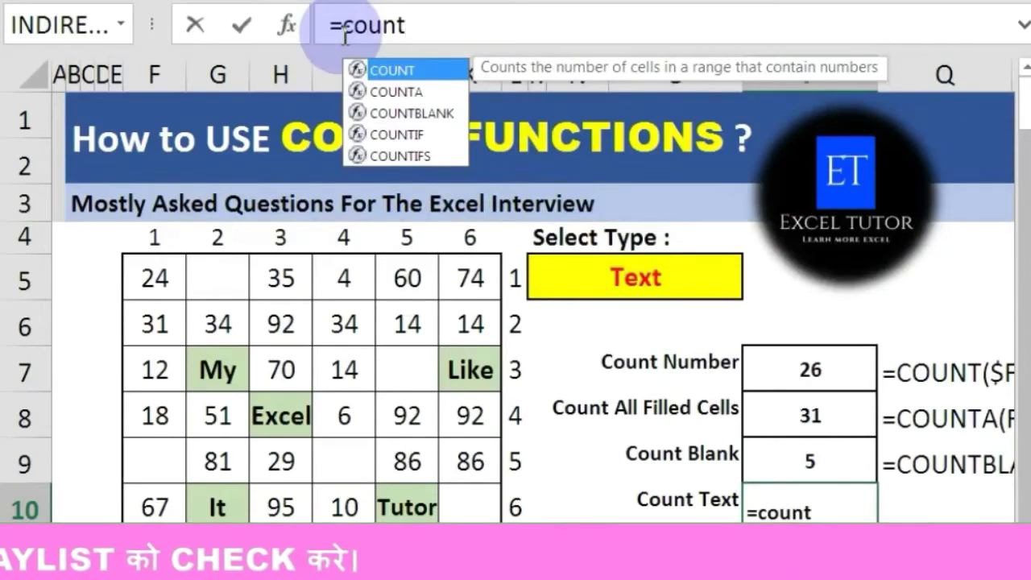
key(Down)
key(Tab)
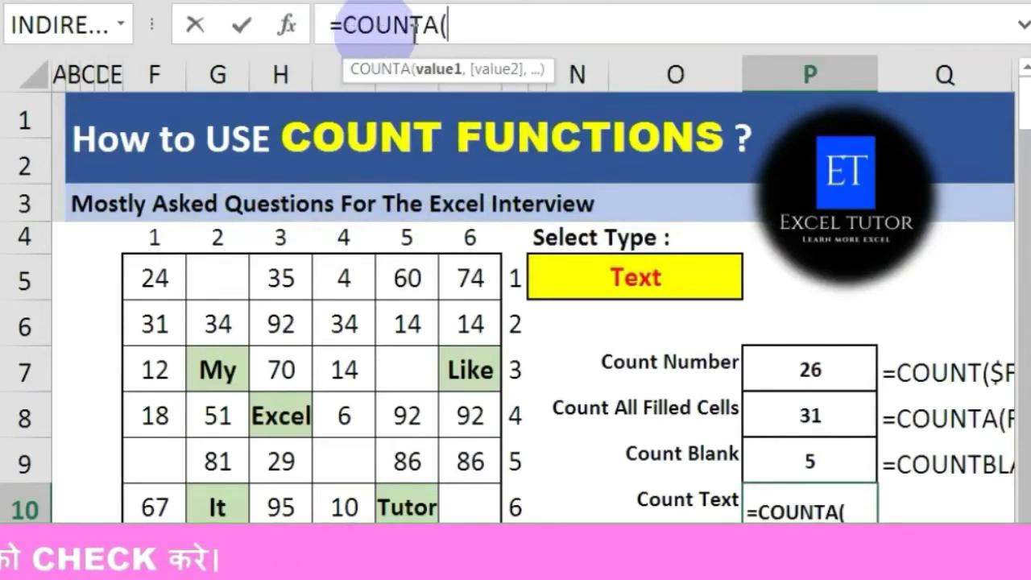
text(data)
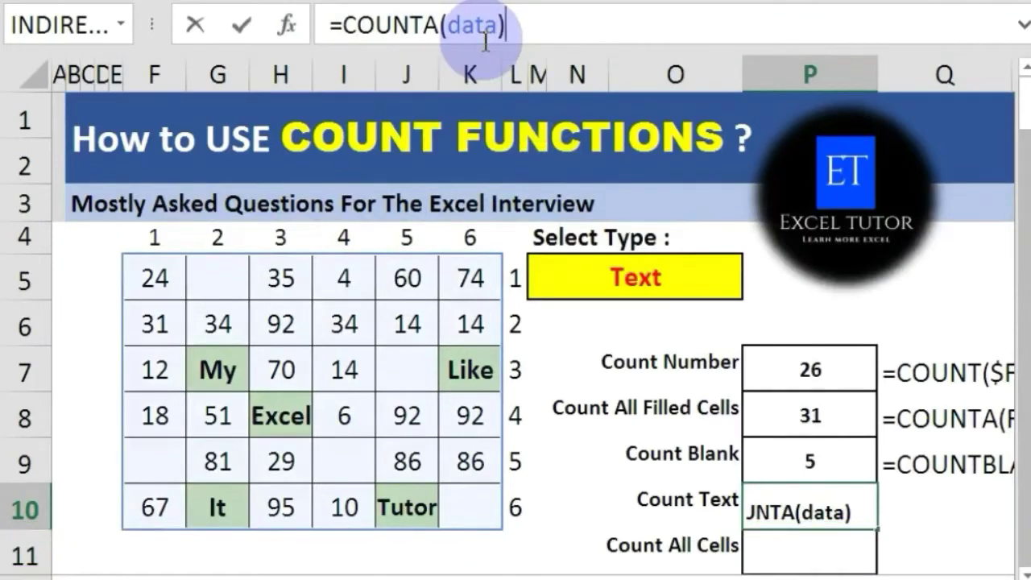
key(Return)
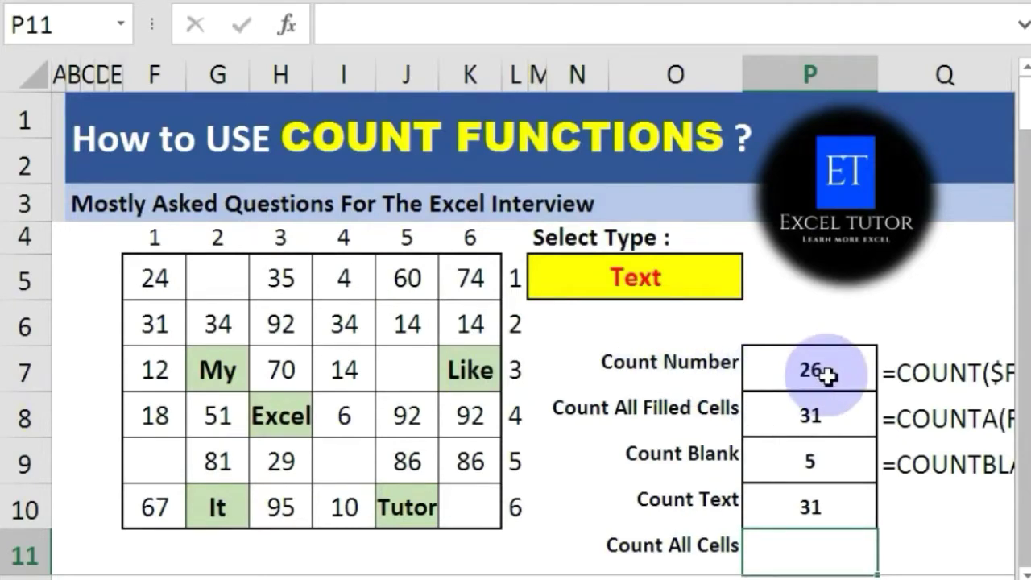
Extend the Count Text formula in P10 to =COUNTA(data)-COUNT(data) so that only text cells are counted
click(834, 507)
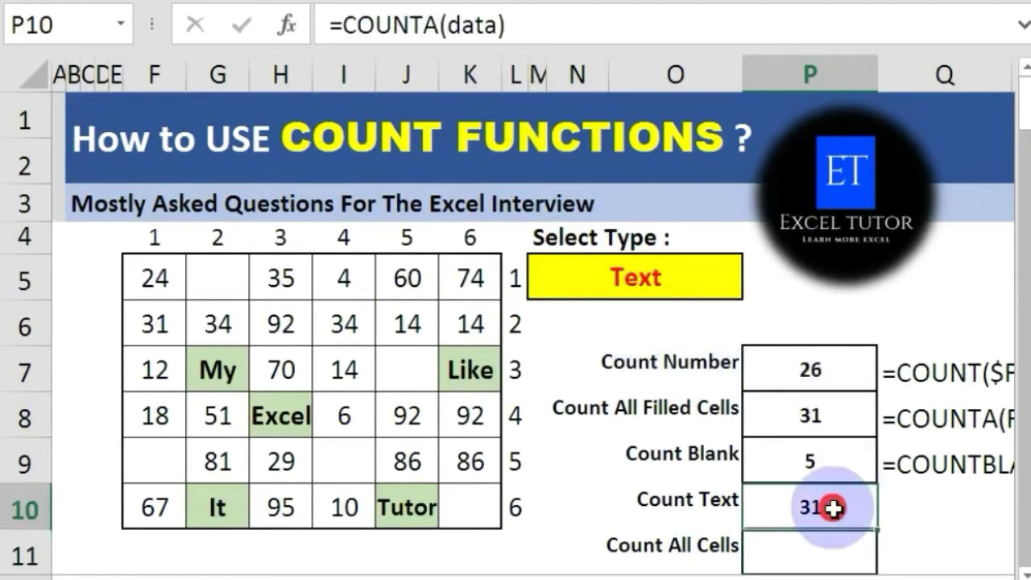
click(521, 27)
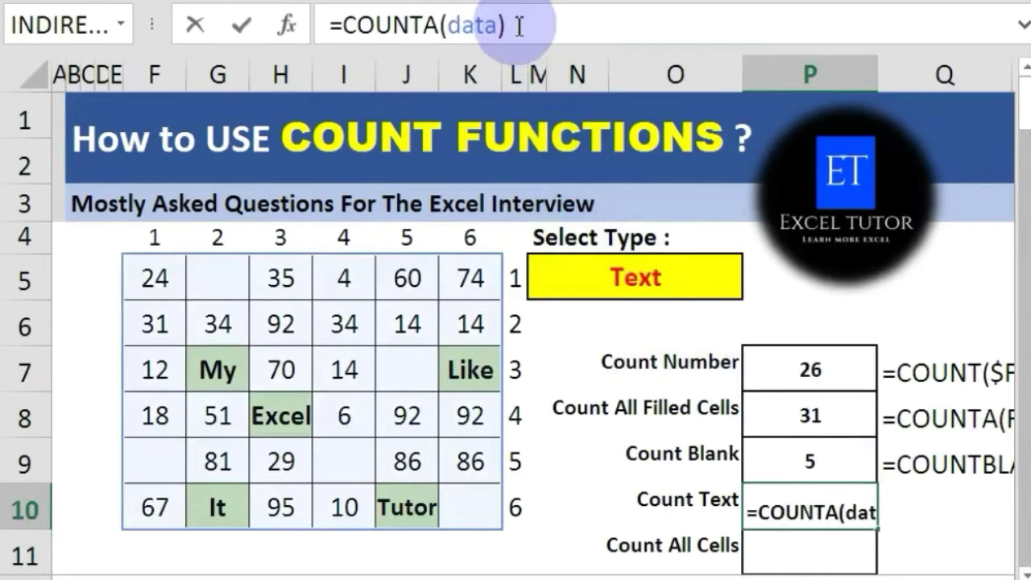
text(-co)
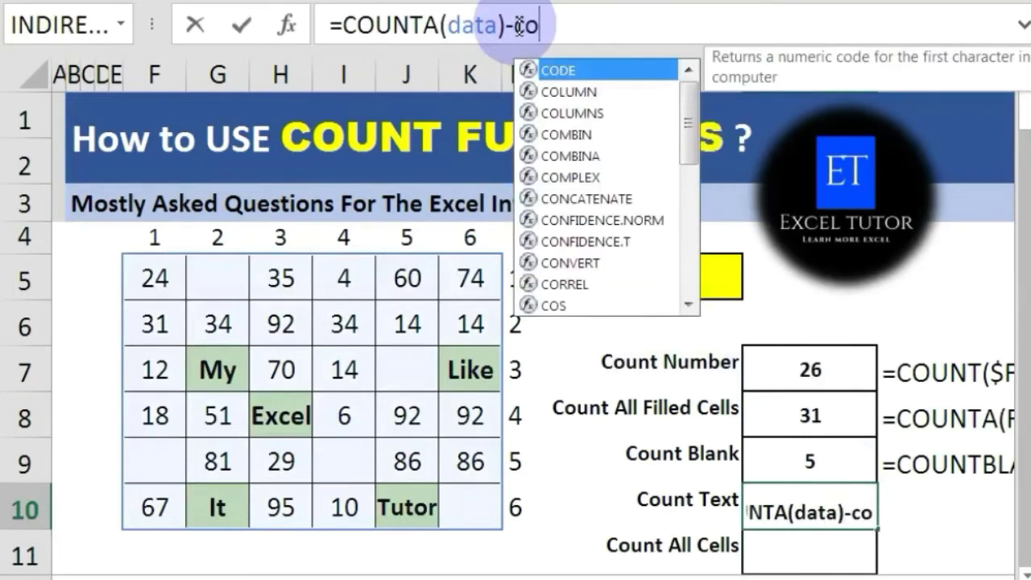
text(unt)
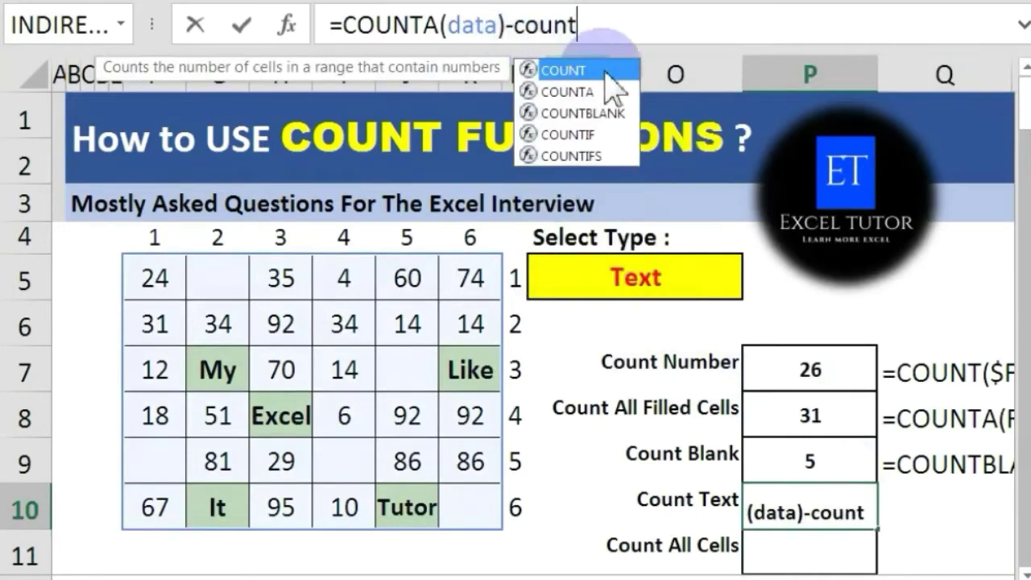
key(Tab)
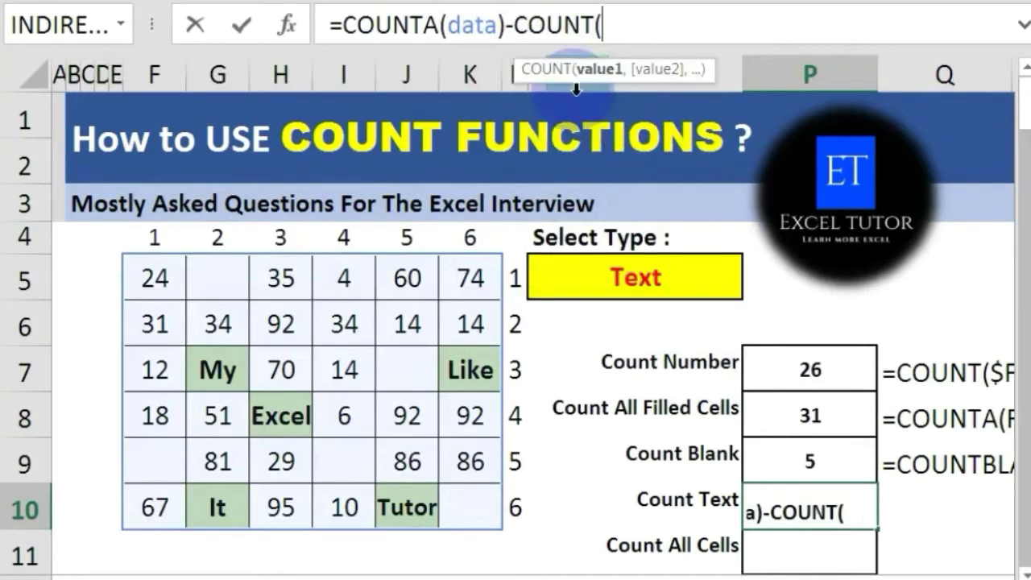
text(data)
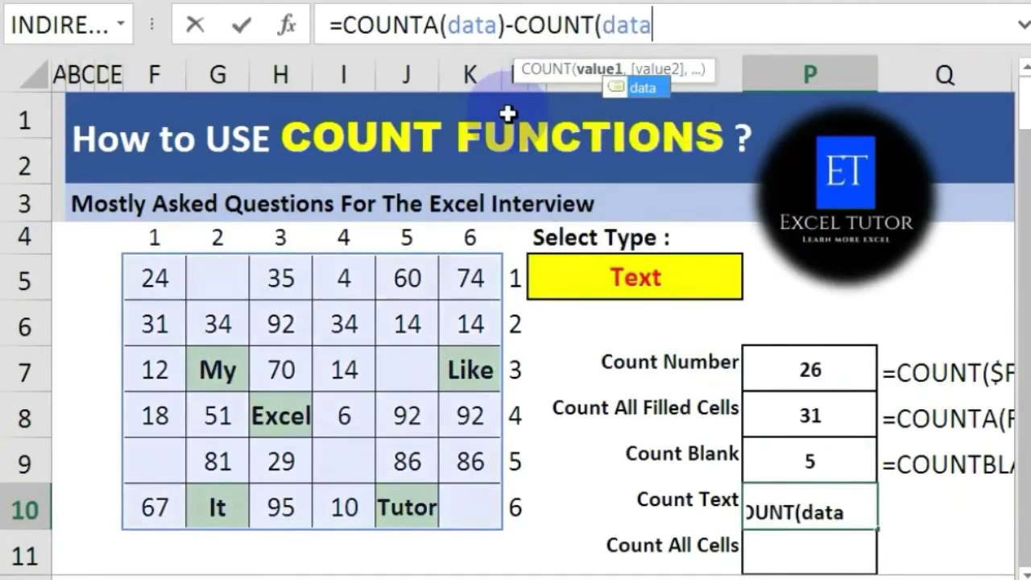
text())
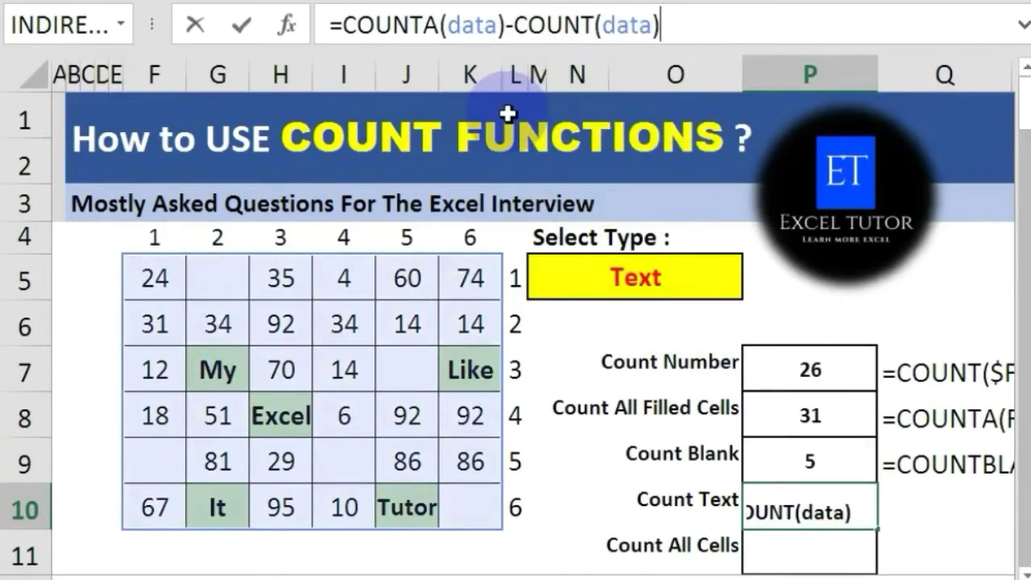
key(Return)
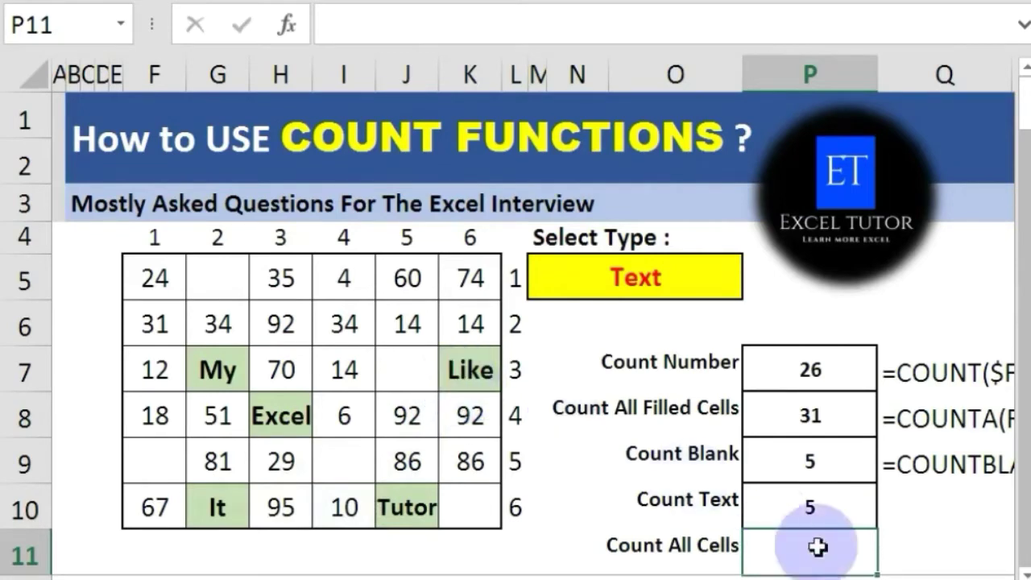
Replace the number in H6 with the text SUB and select the Count All Cells result cell P11
click(284, 322)
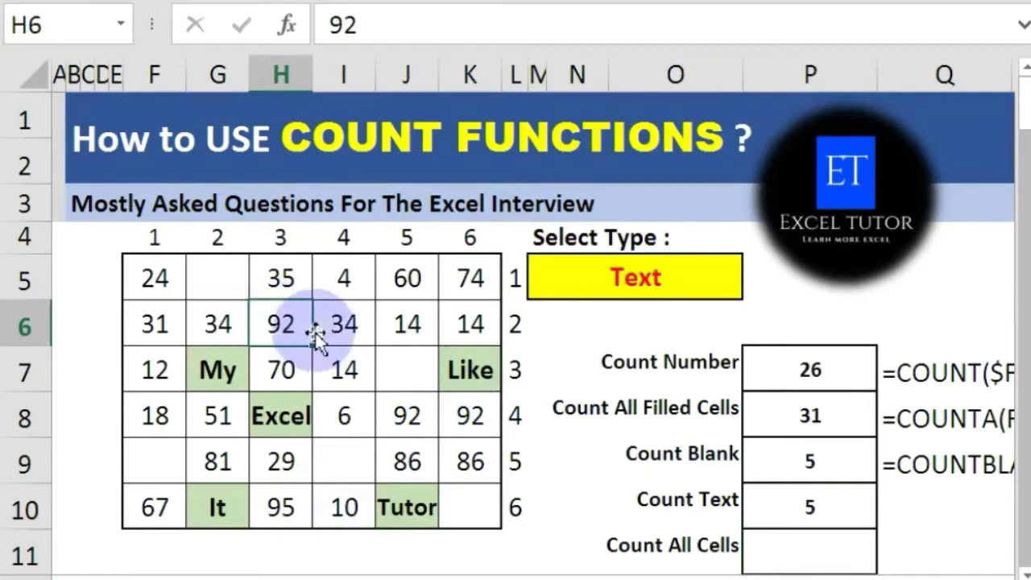
text(SUb)
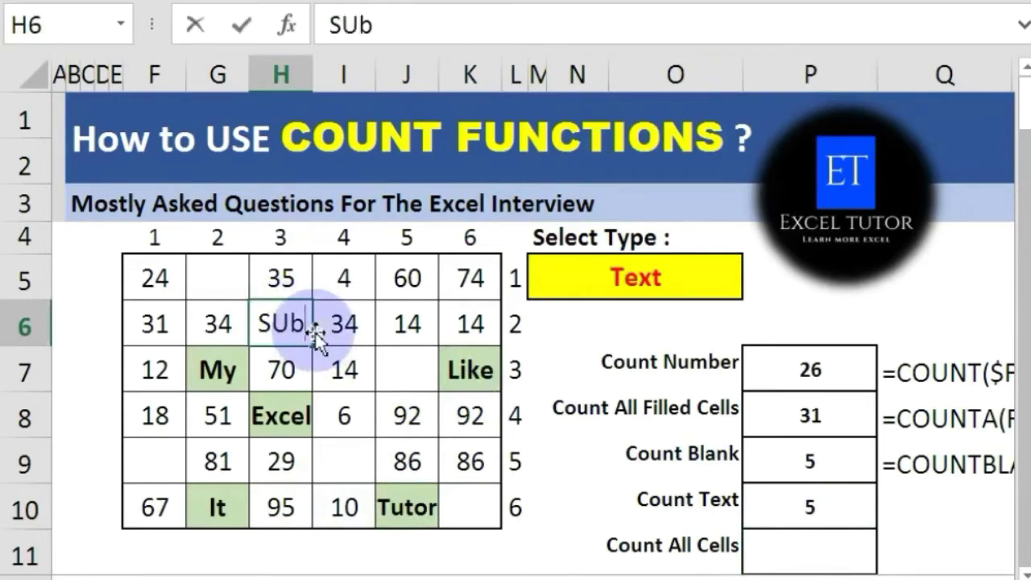
key(BackSpace)
text(B)
key(Return)
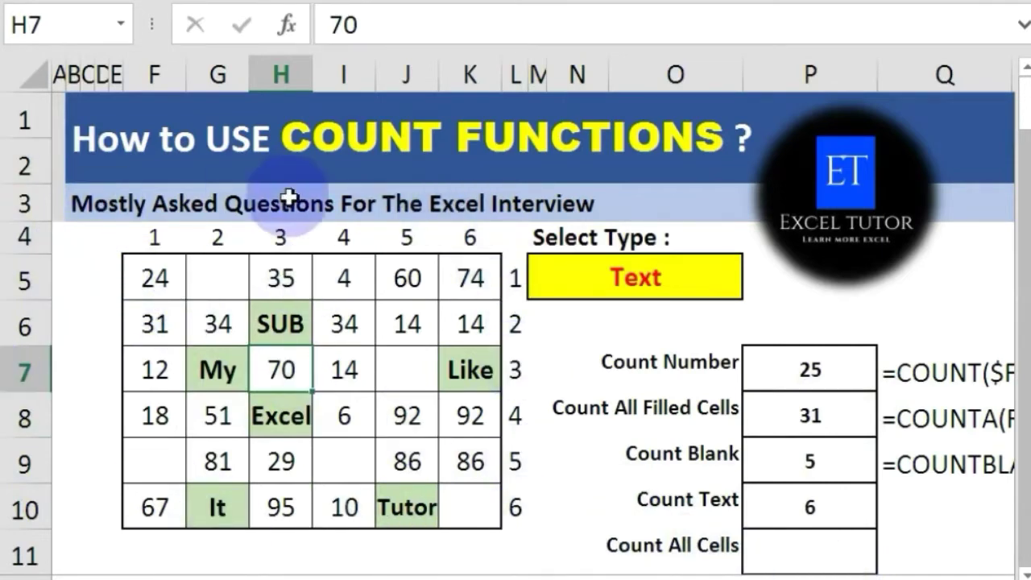
click(785, 544)
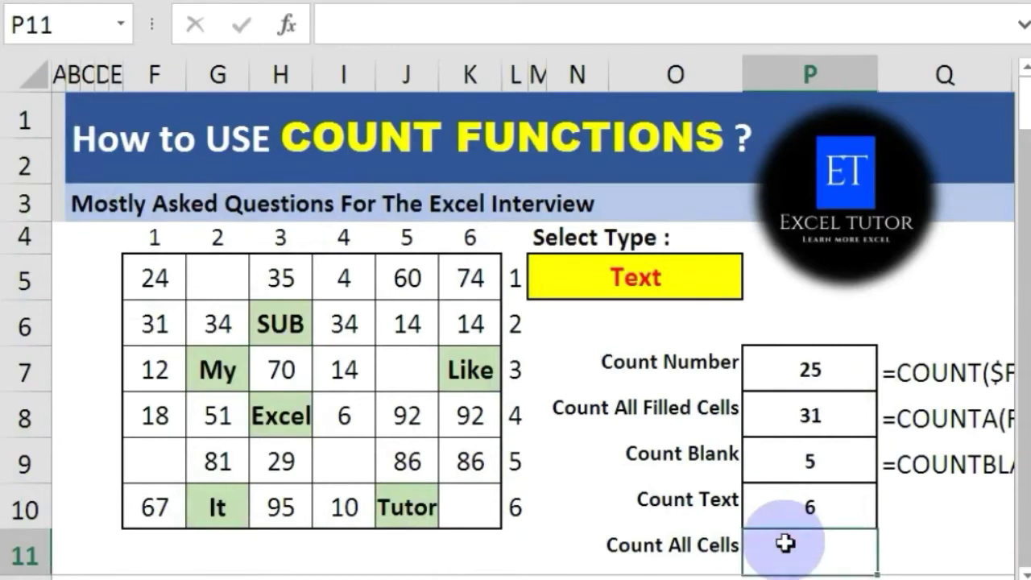
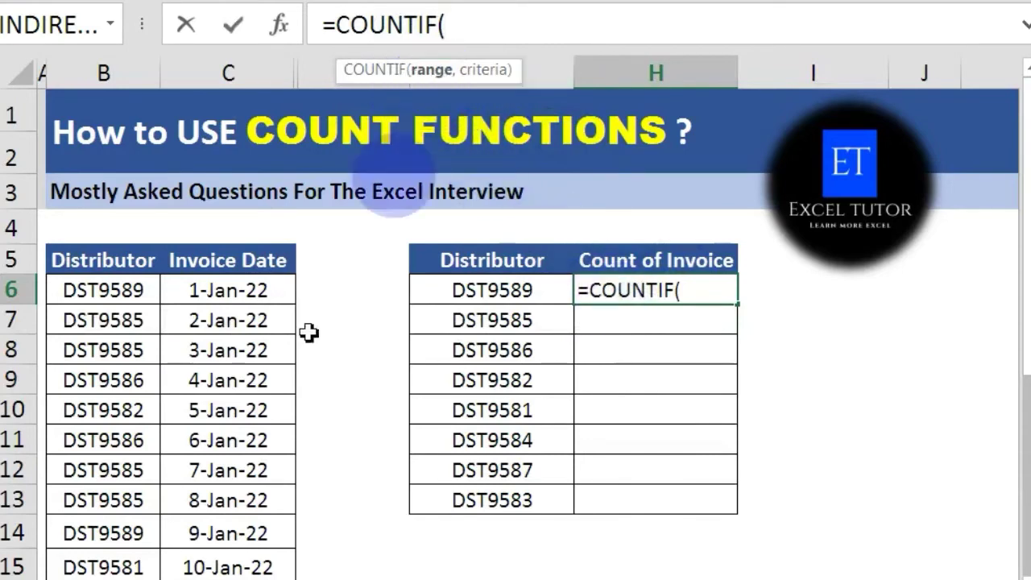
Complete the COUNTIF formula in H6 as =COUNTIF($B$6:$B$25,G6) to count the first distributor's invoices
click(125, 293)
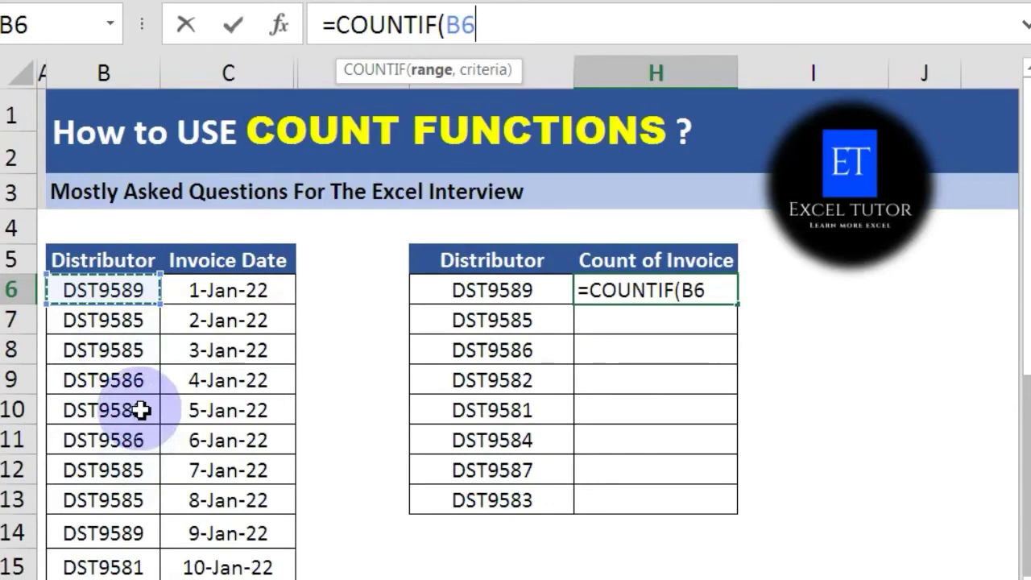
key(ctrl+shift+Down)
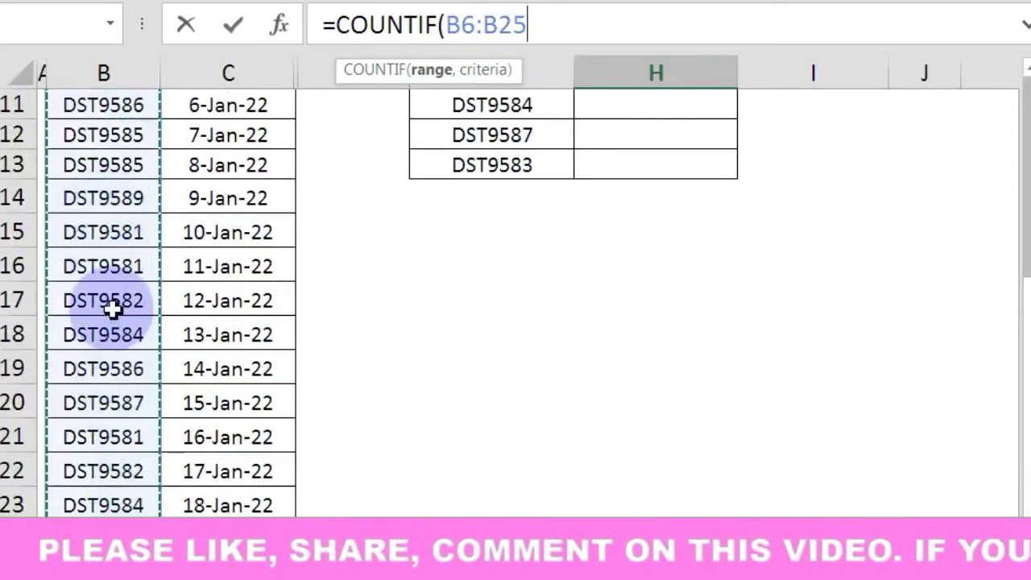
key(F4)
scroll(111, 309, up, 4)
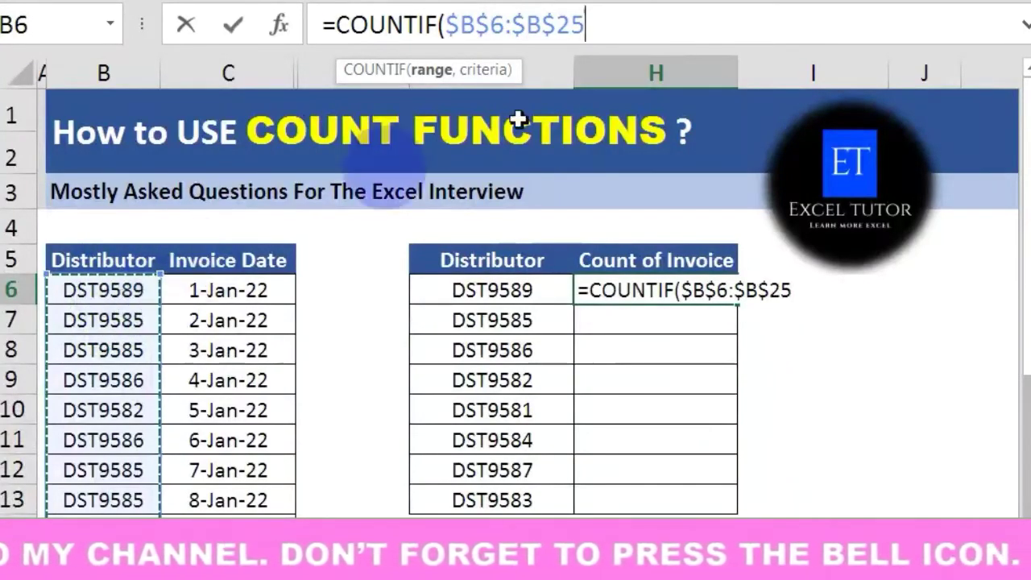
text(,)
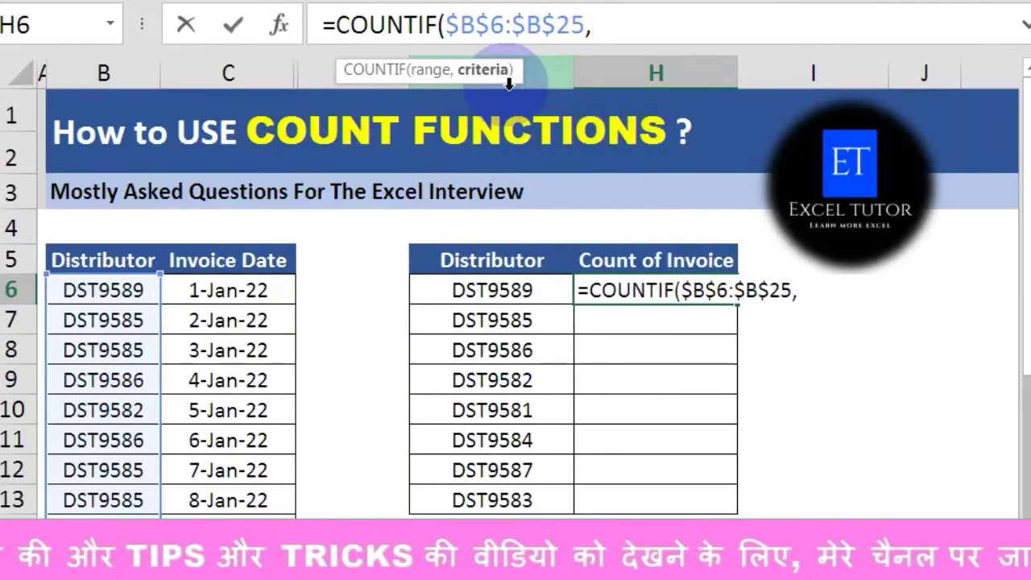
click(539, 295)
text())
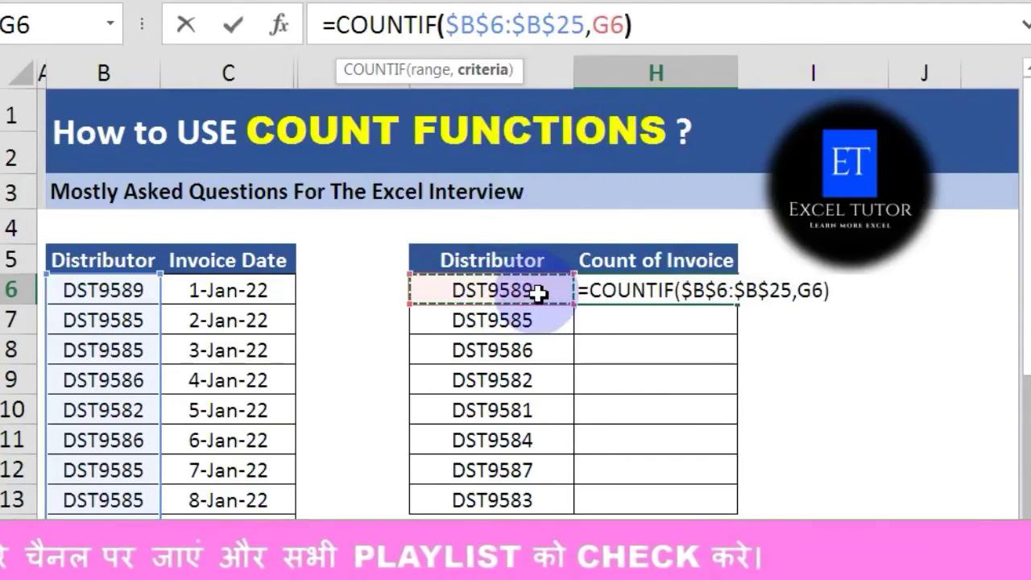
key(Return)
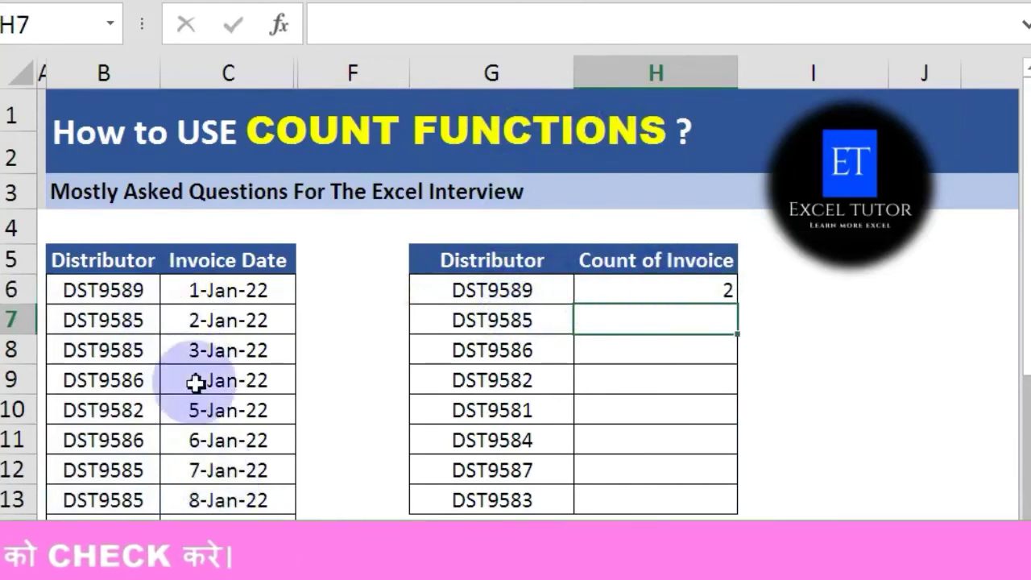
Fill the COUNTIF formula from H6 down to H13 and check the range and criteria of the formula in H6
click(684, 292)
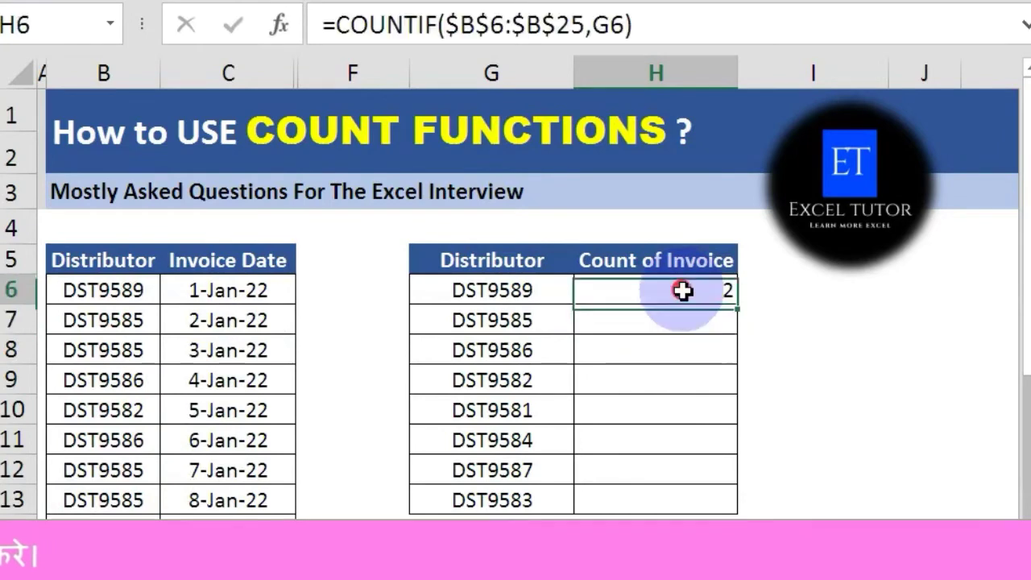
drag(751, 363, 748, 511)
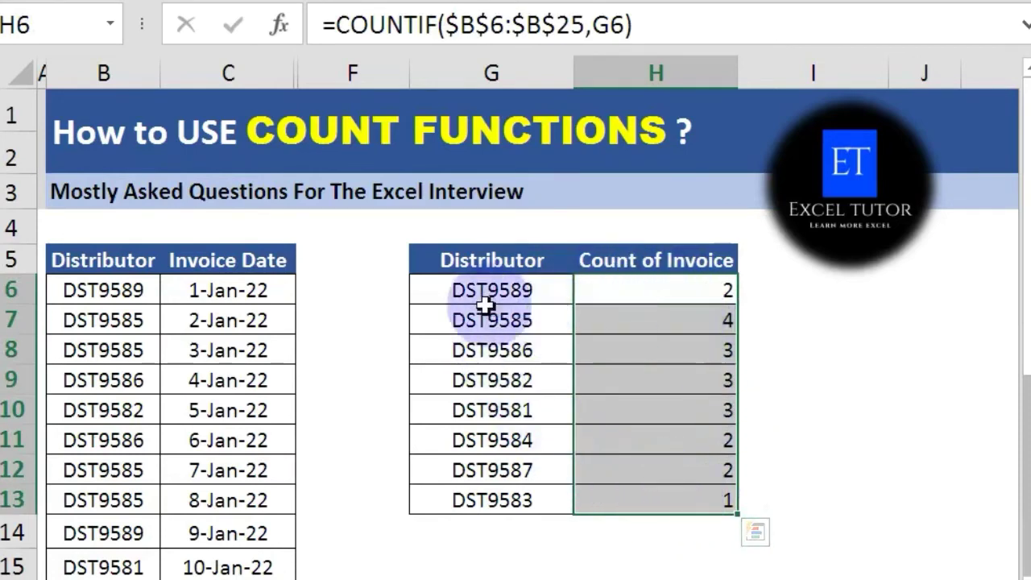
click(795, 336)
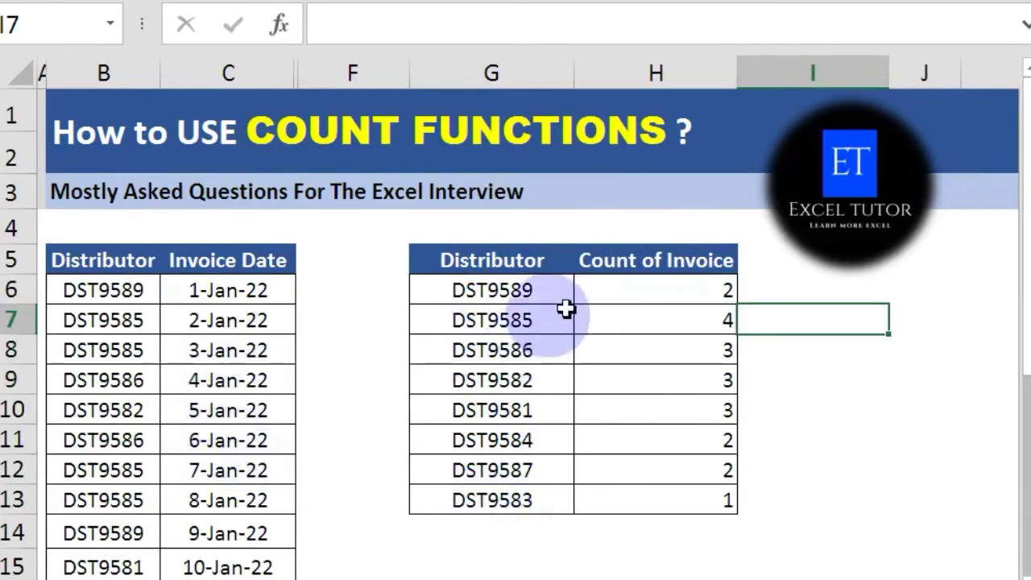
click(598, 302)
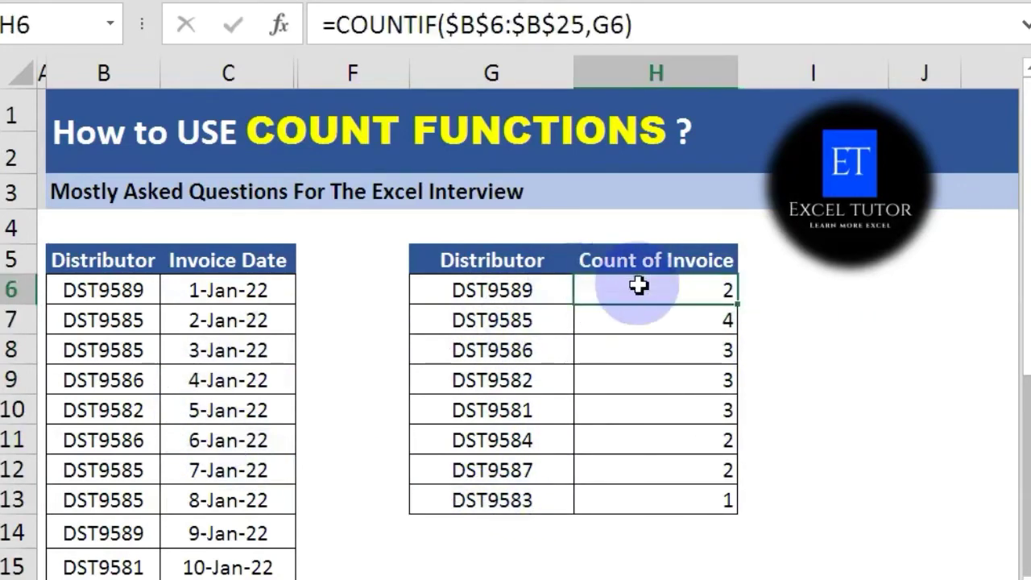
double_click(637, 291)
click(677, 300)
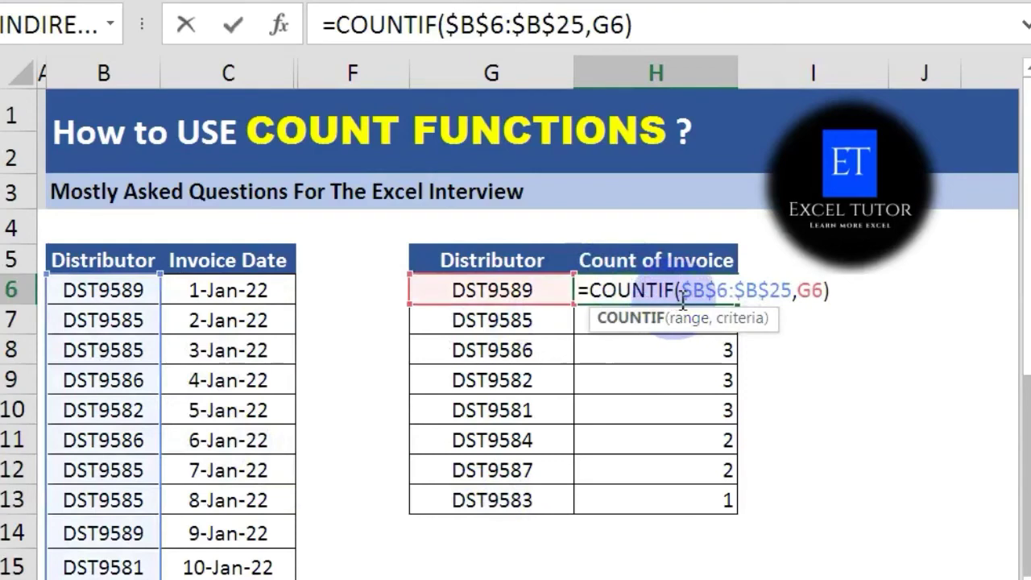
key(Return)
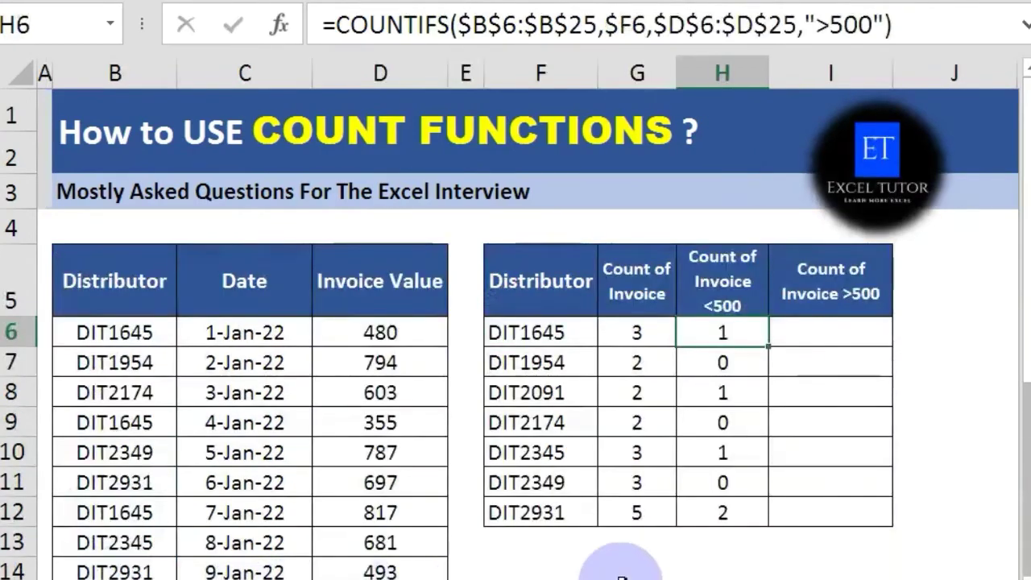
Clear the existing Count of Invoice and Count of Invoice <500 results by emptying G6:H14
click(724, 567)
drag(724, 567, 631, 336)
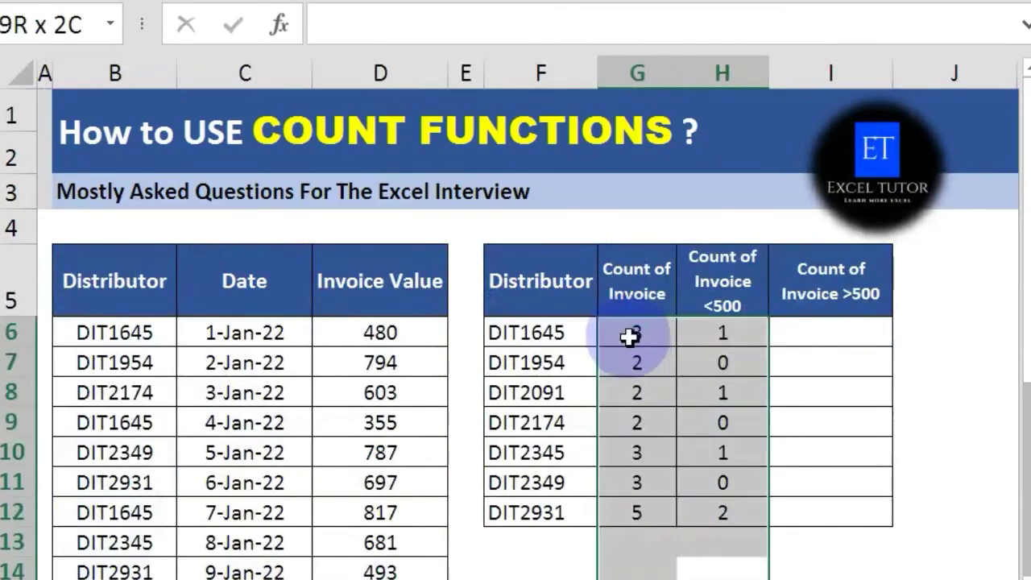
key(Delete)
key(Right)
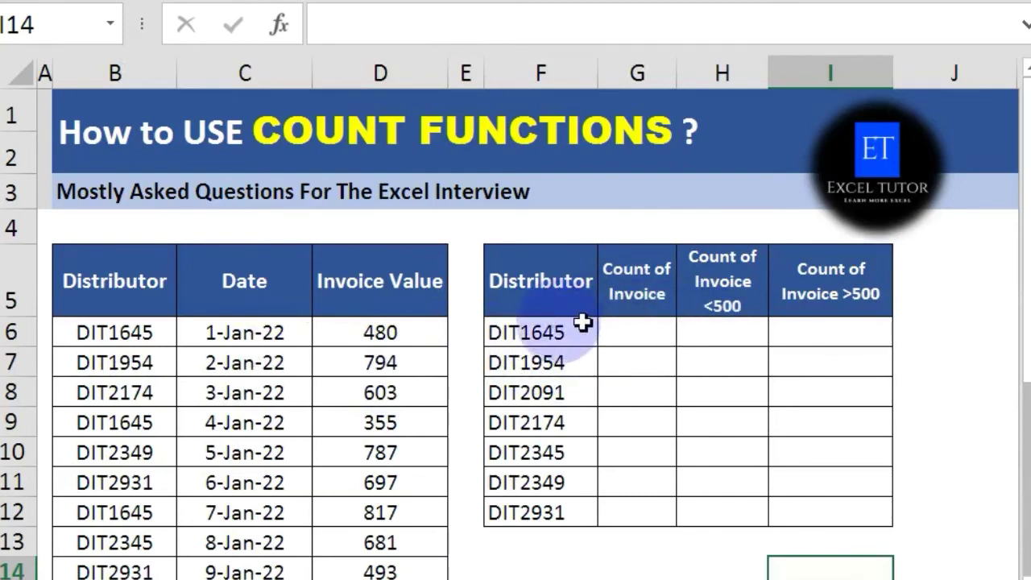
Start a COUNTIFS formula in H6 with the absolute distributor range $B$6:$B$25 as its first criteria range
click(718, 337)
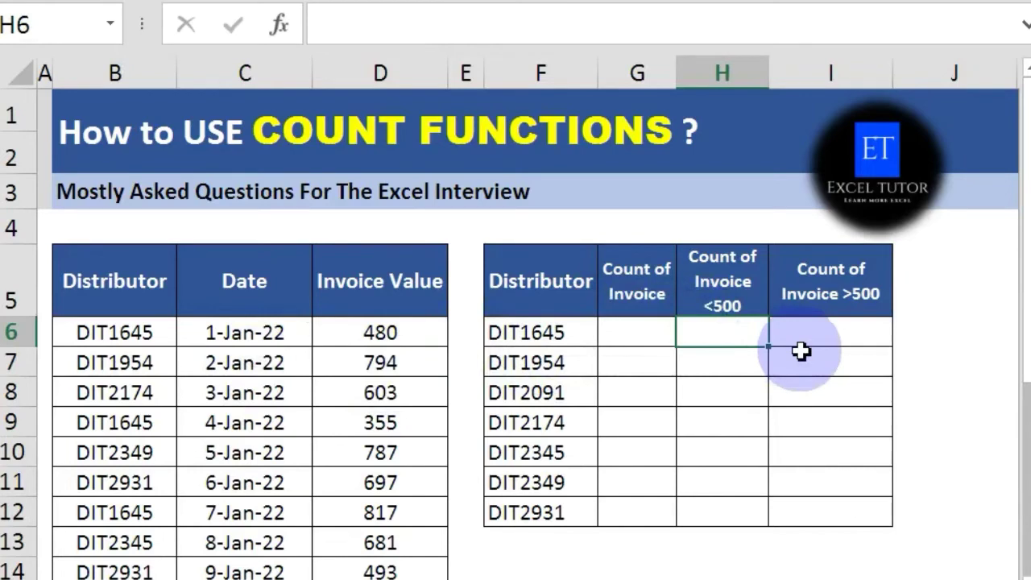
text(=count)
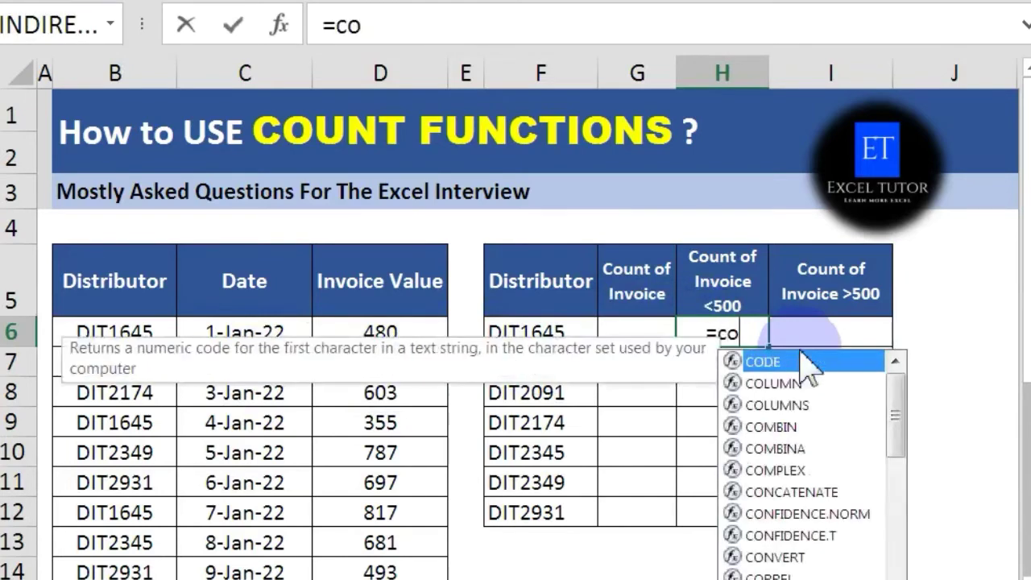
key(Down)
key(Down)
key(Down)
key(Down)
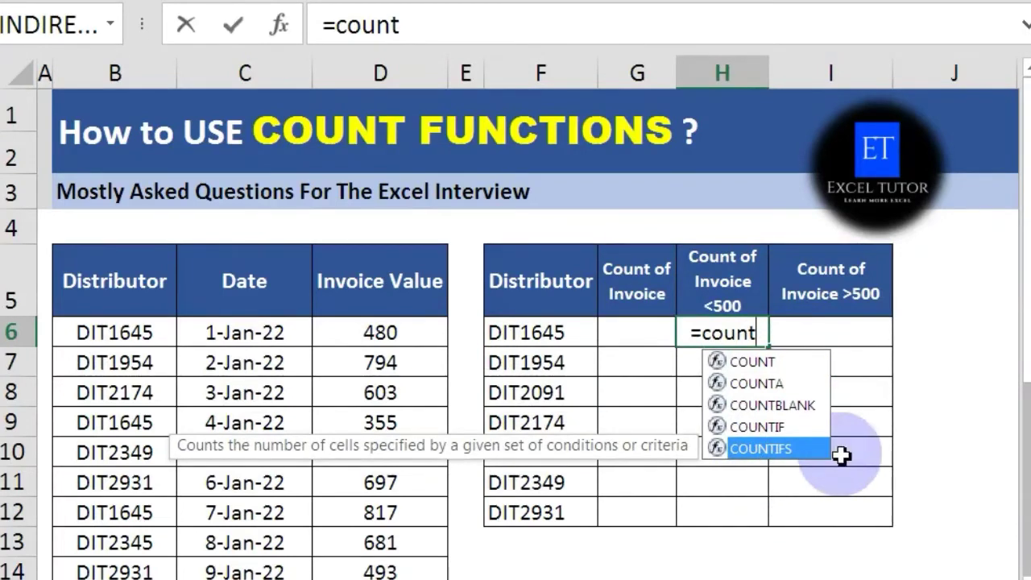
key(Tab)
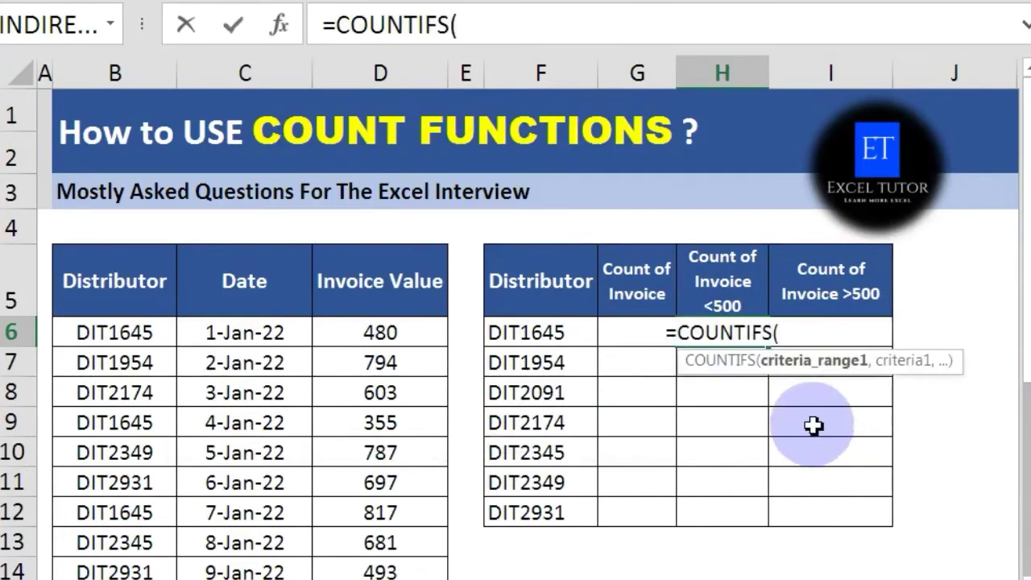
click(476, 24)
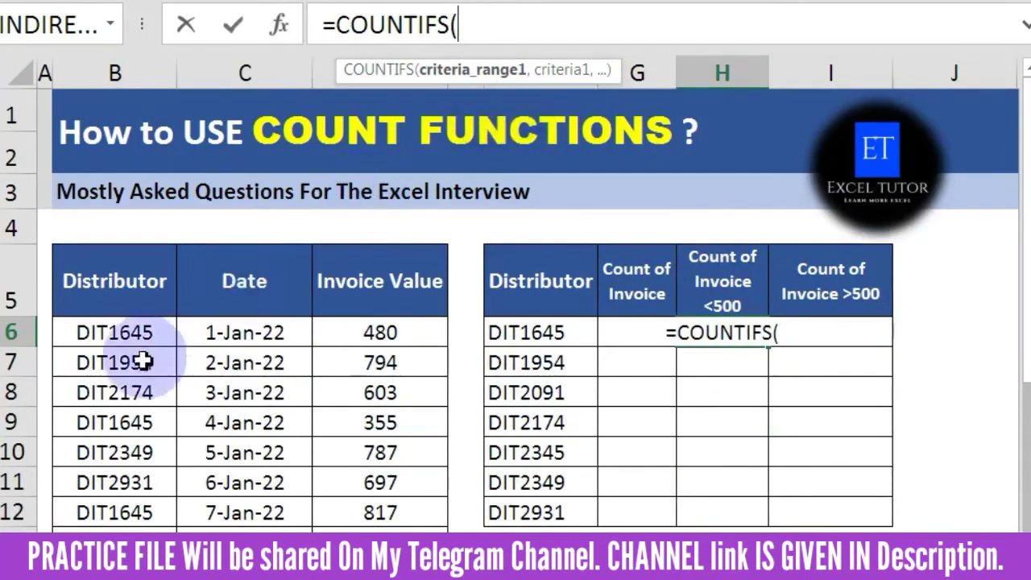
click(133, 332)
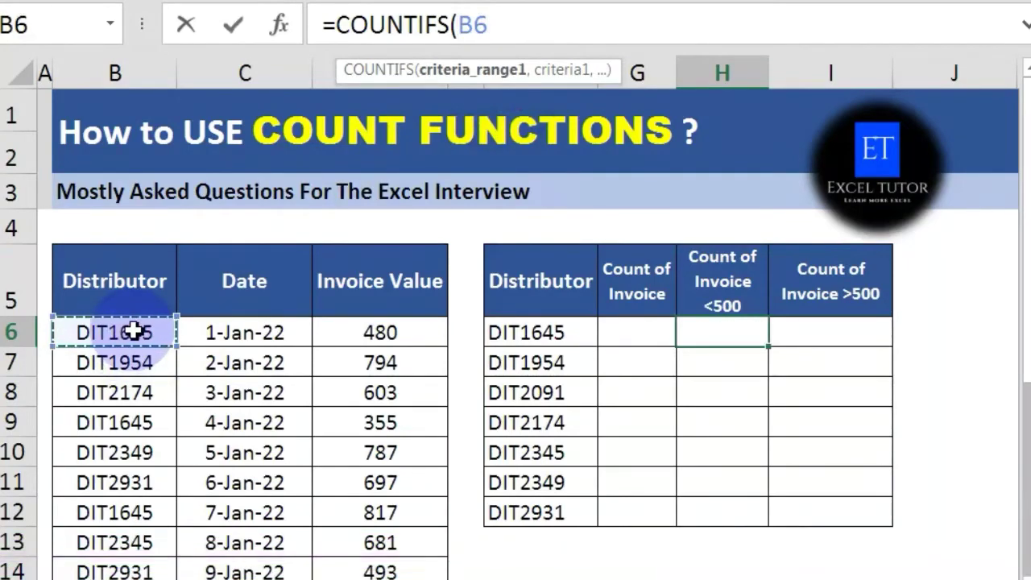
key(ctrl+shift+Down)
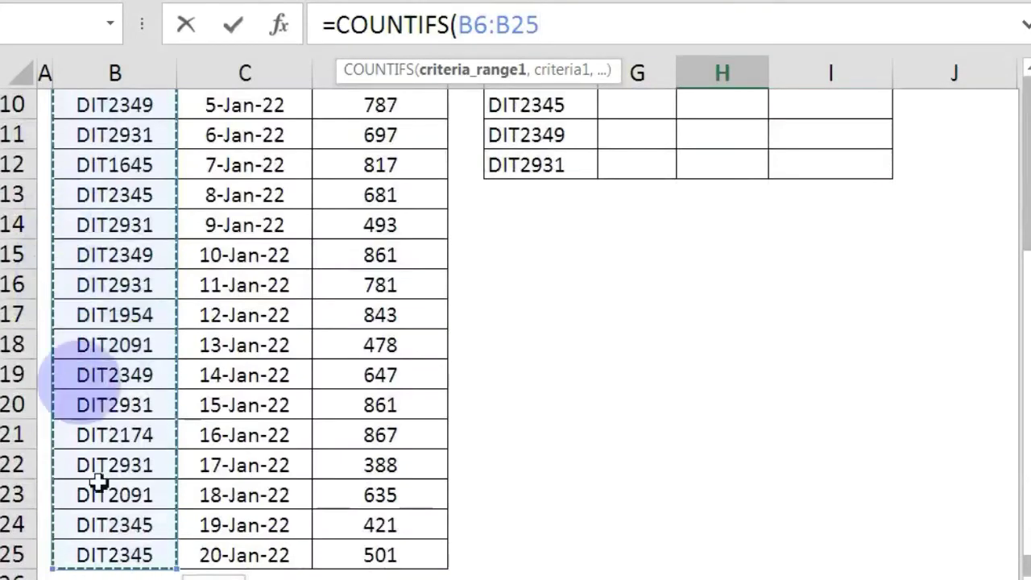
key(F4)
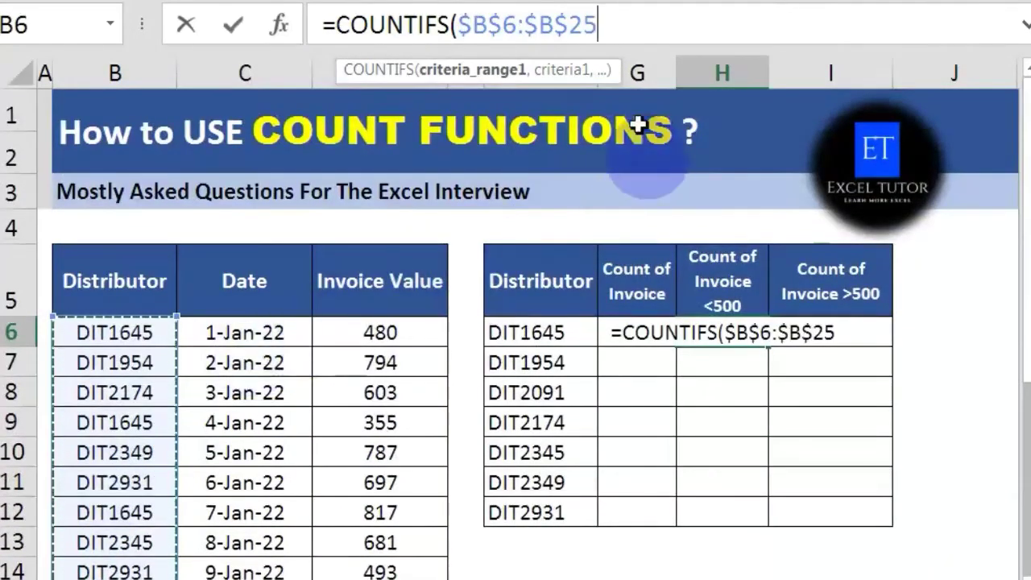
text(,)
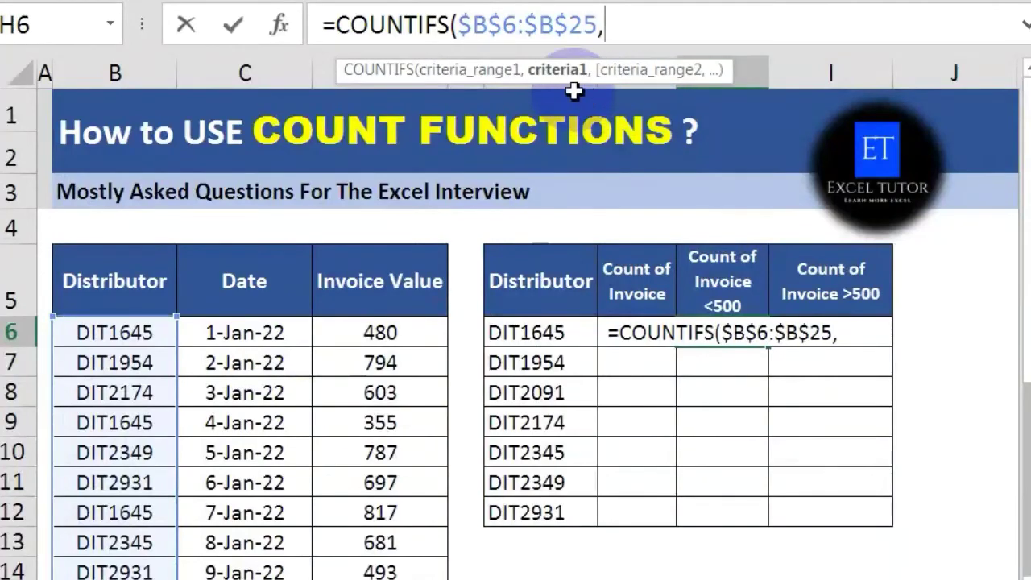
Set the first COUNTIFS criterion to the distributor in F6 with only its column locked, as $F6
click(518, 330)
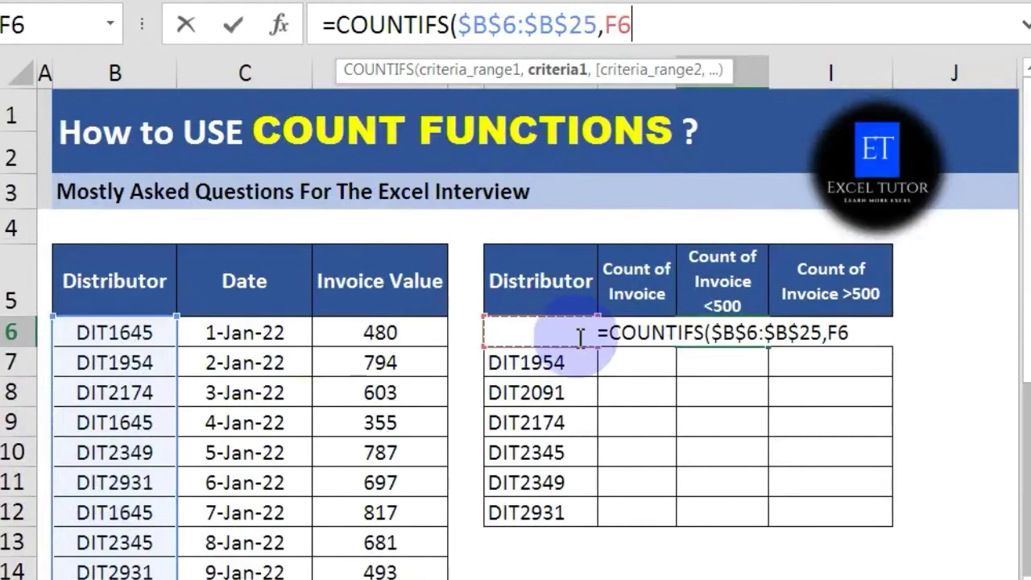
key(F4)
key(F4)
key(F4)
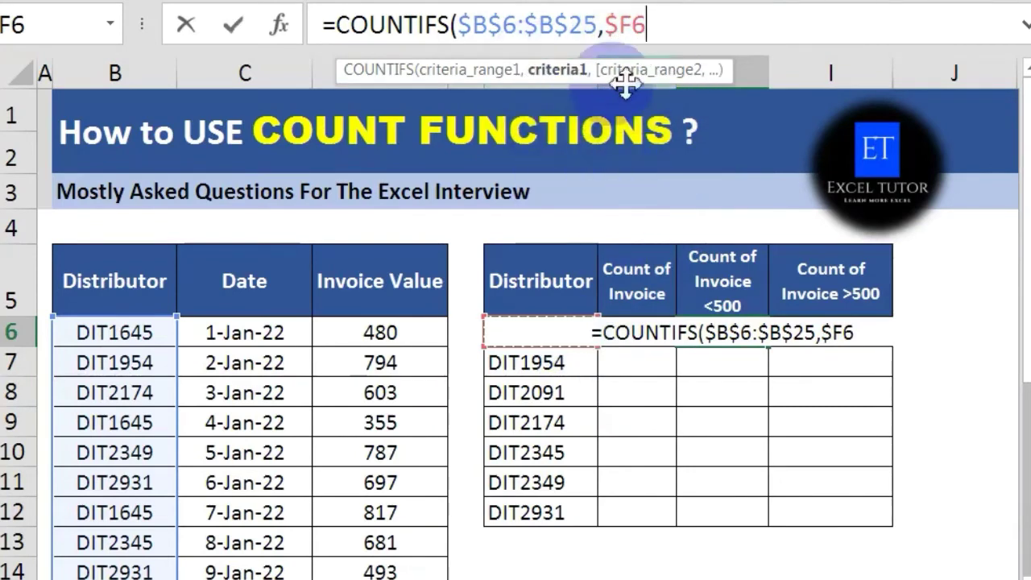
drag(626, 81, 629, 174)
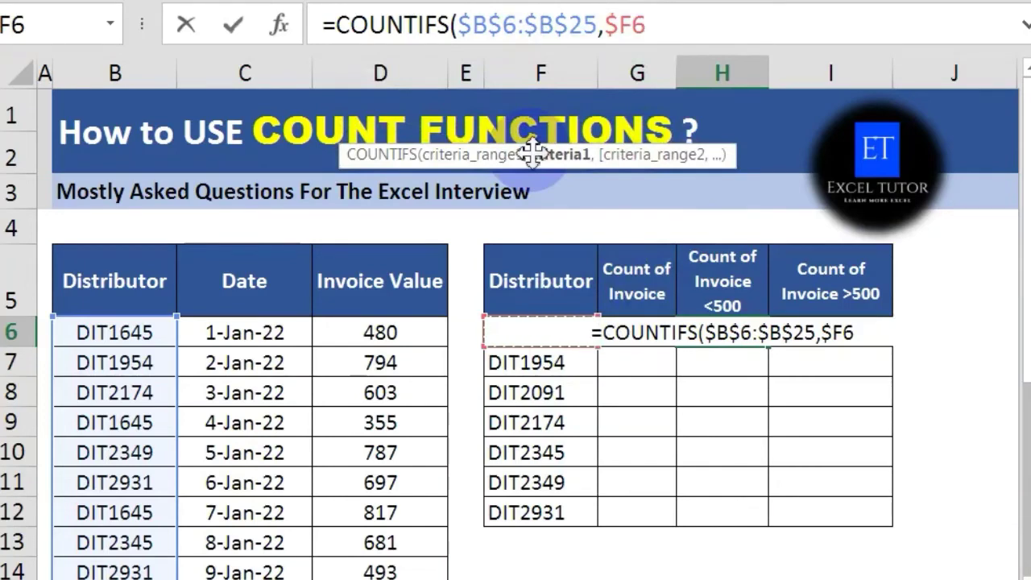
text(,)
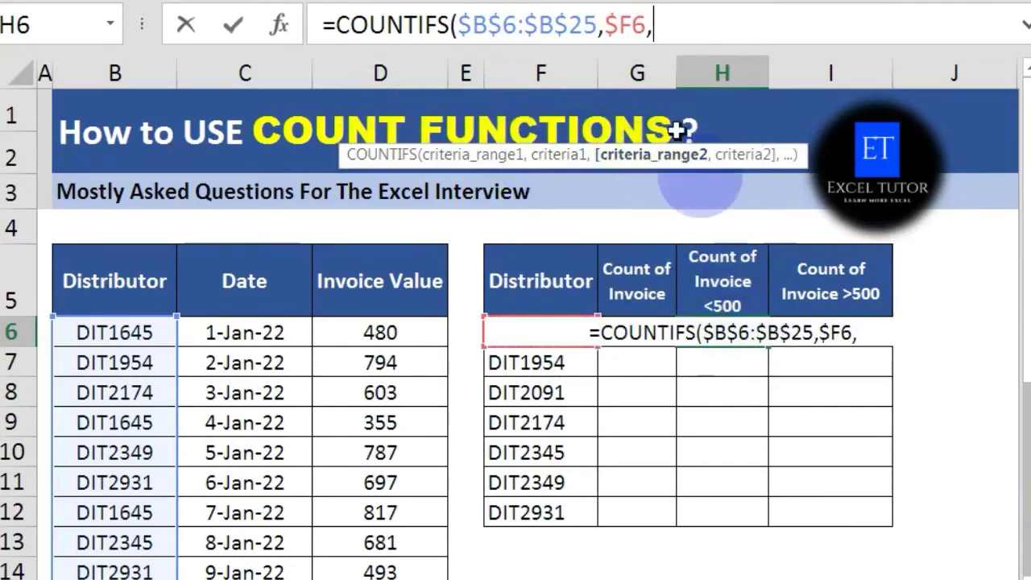
Add the absolute Invoice Value range $D$6:$D$25 as the second criteria range of the COUNTIFS formula
click(378, 331)
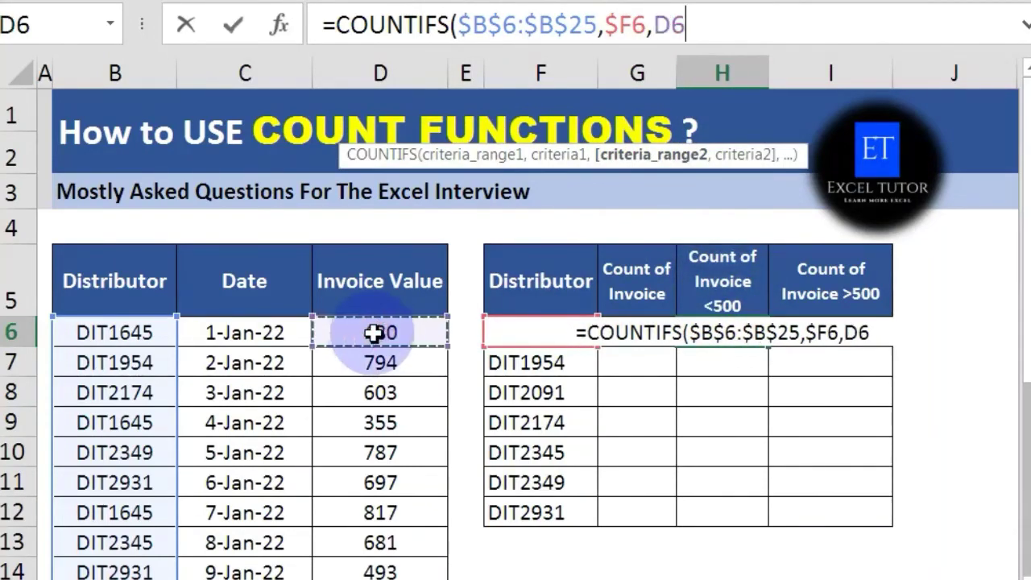
key(ctrl+shift+Down)
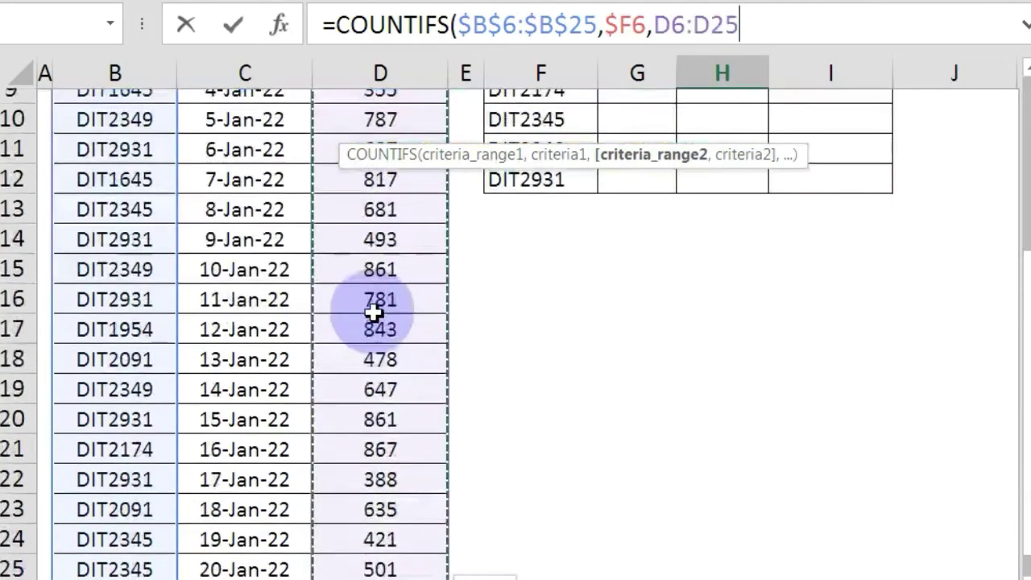
key(F4)
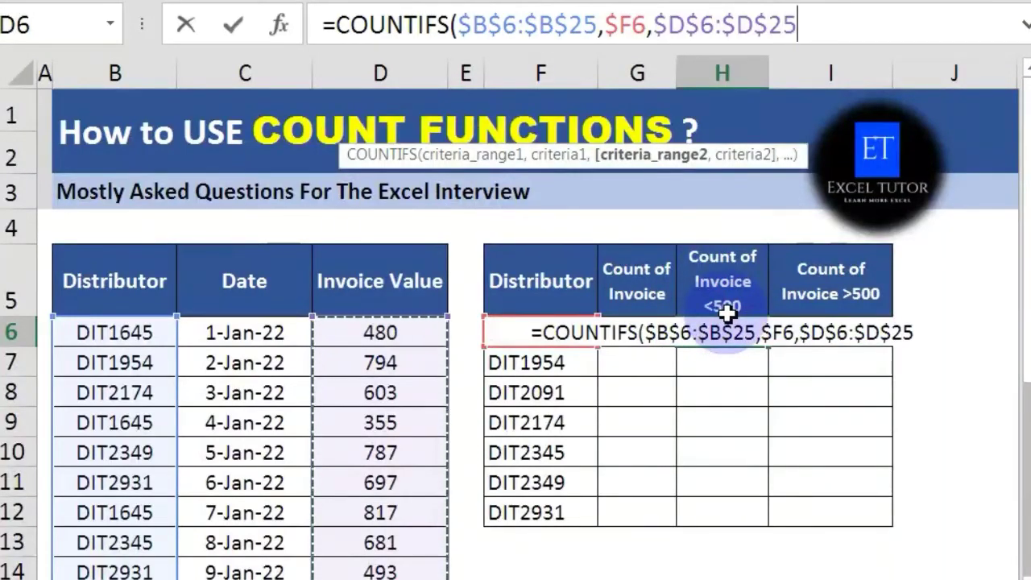
text(,)
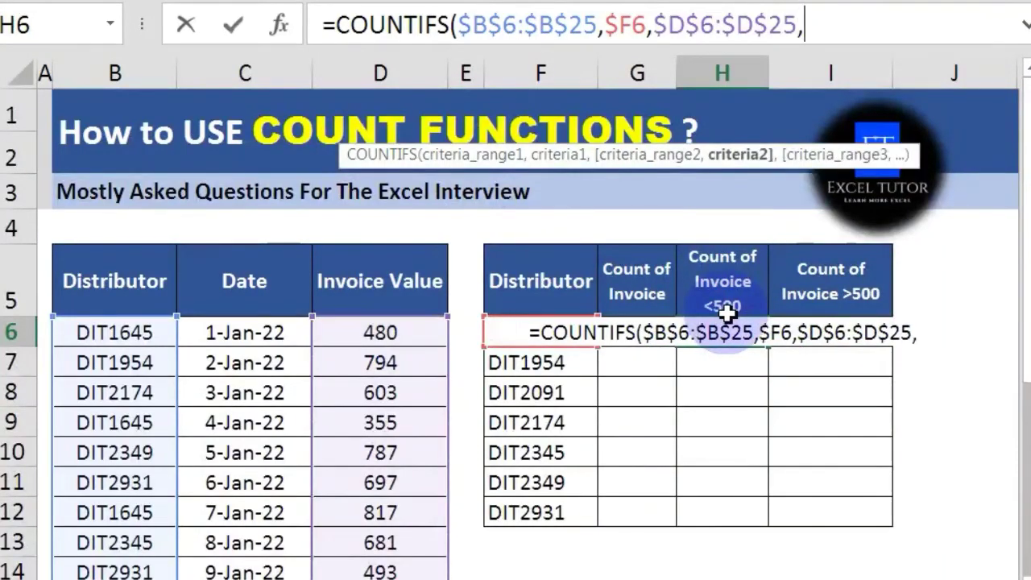
Complete the COUNTIFS formula in H6 with the second criterion "<500" and fill it down to H12
text(")
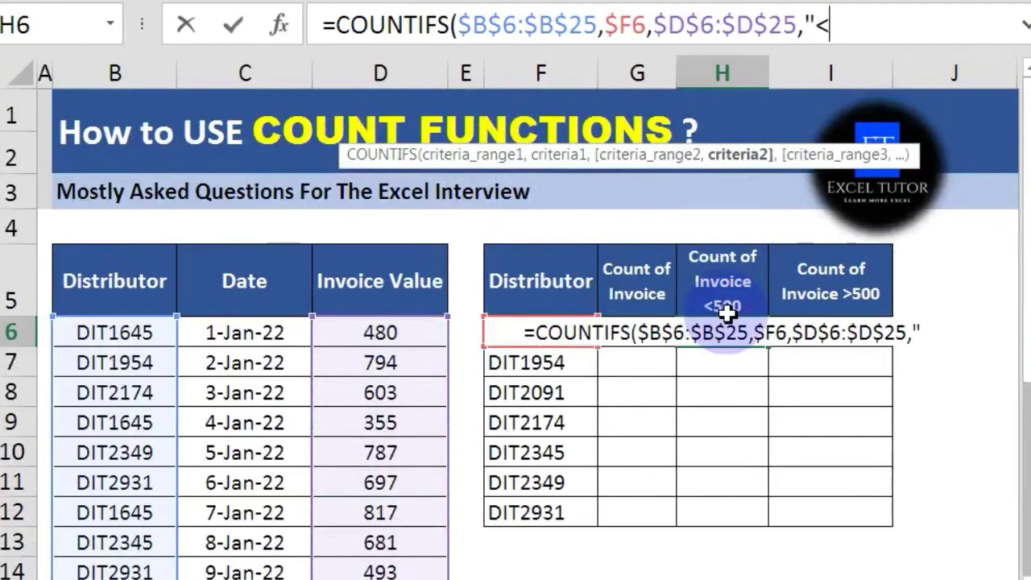
text(<500)
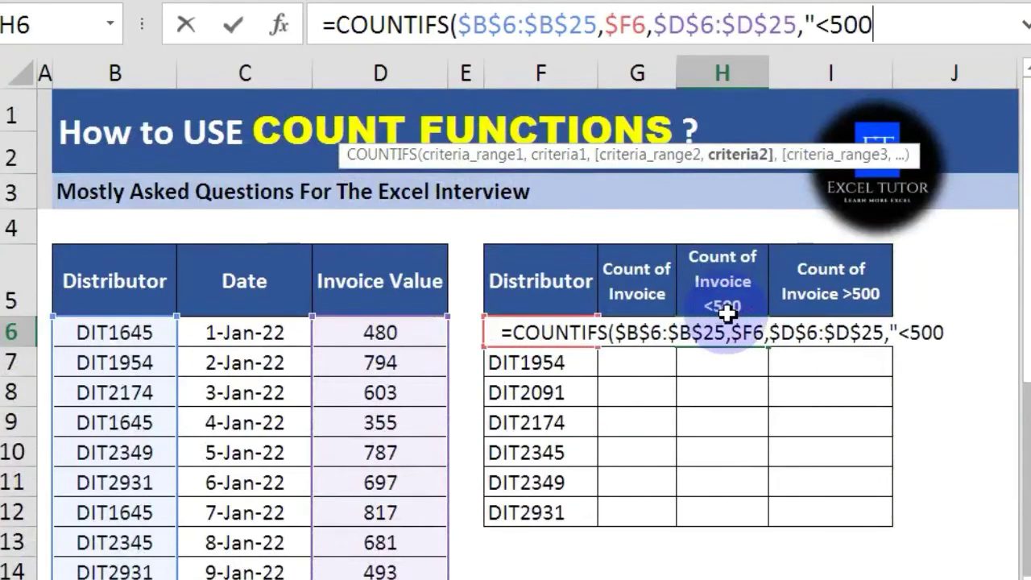
text(")
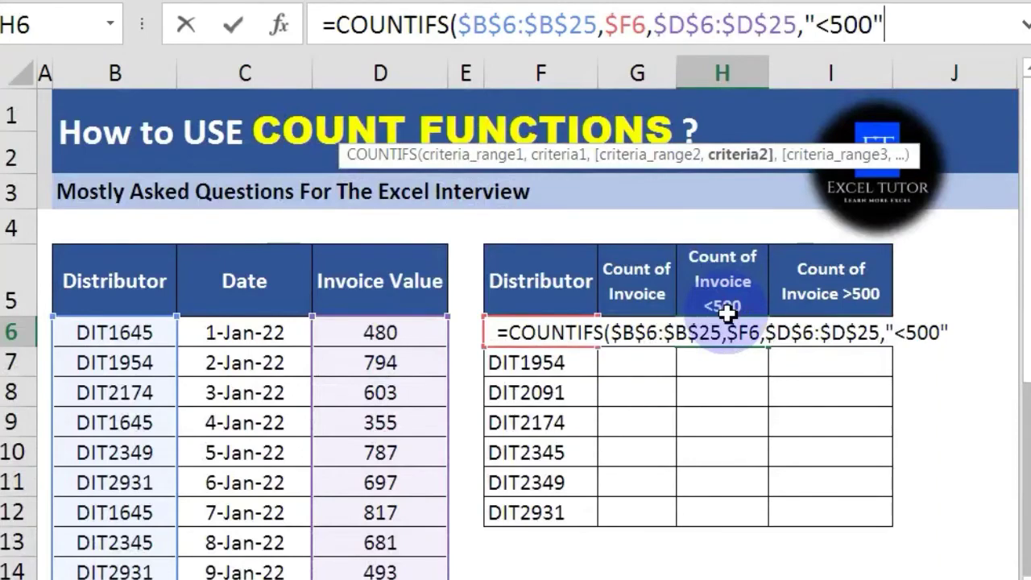
text())
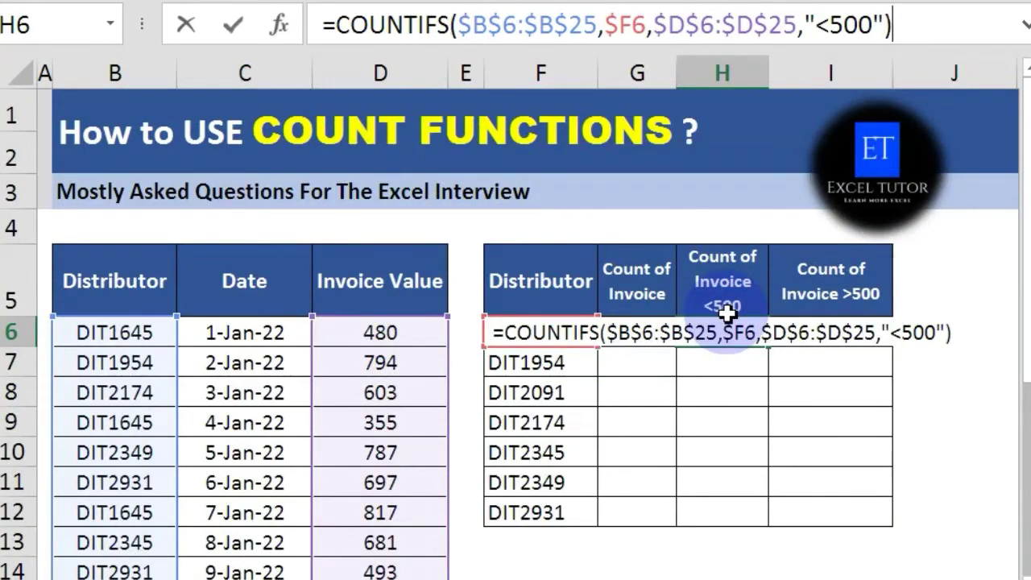
key(Return)
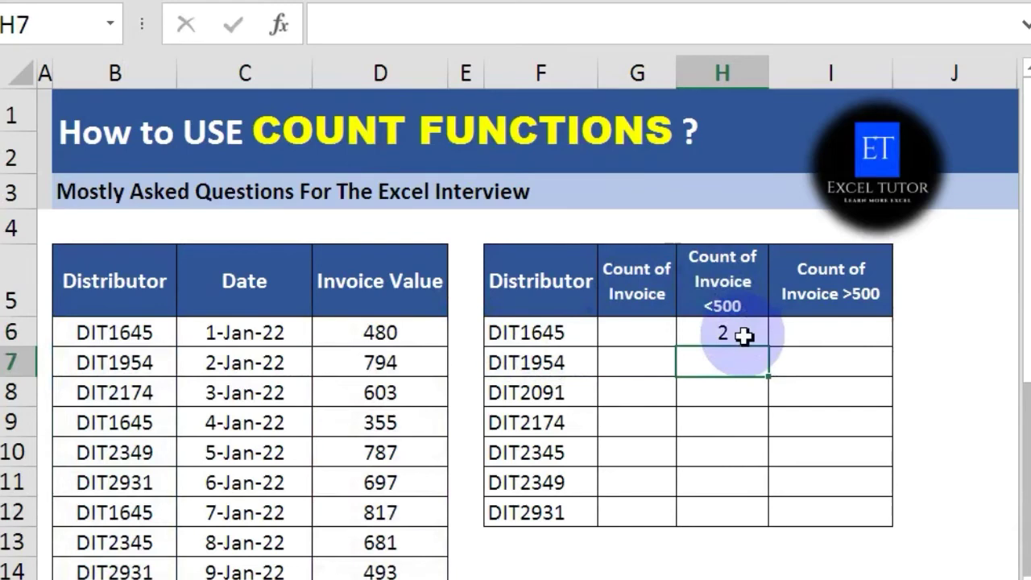
click(742, 336)
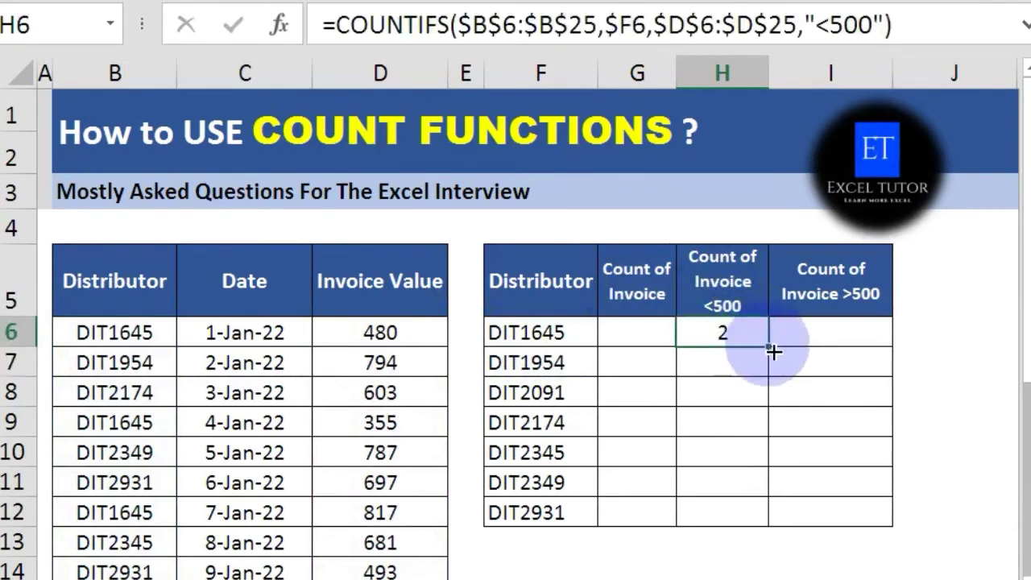
drag(768, 347, 780, 511)
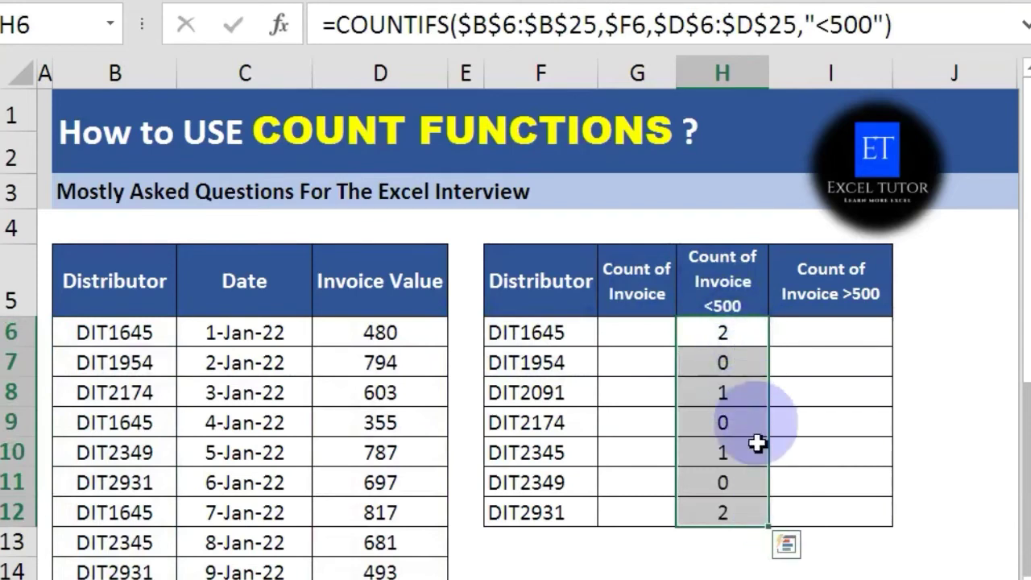
Start a COUNTIF formula in G6 under Count of Invoice with the absolute distributor range $B$6:$B$25
click(645, 332)
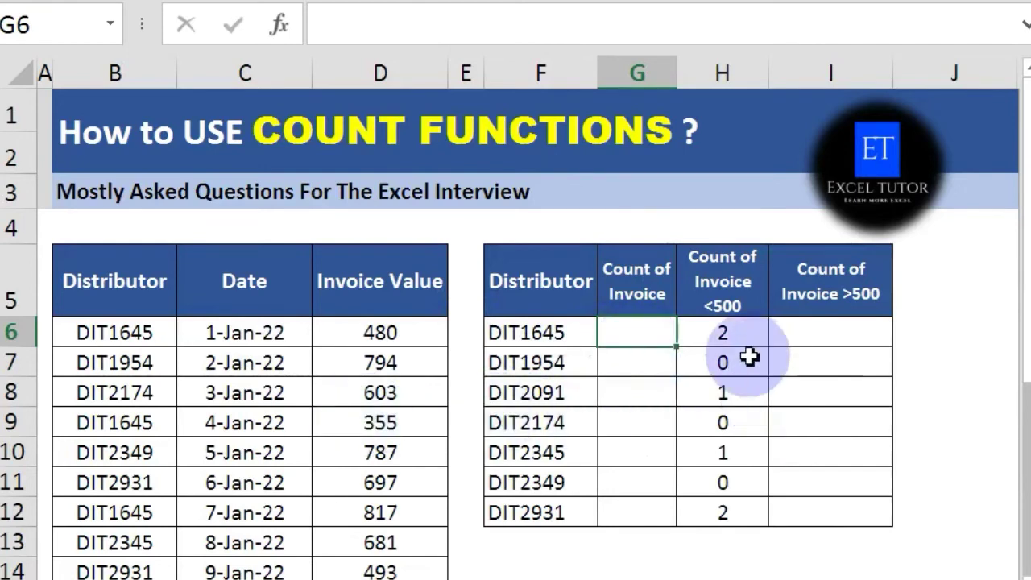
text(=co)
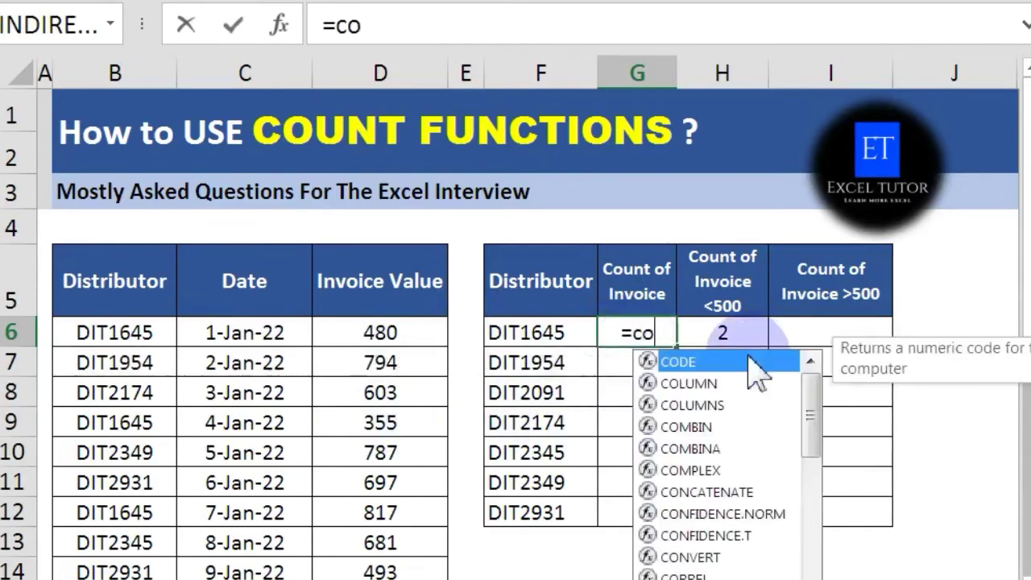
text(un)
key(Down)
key(Down)
key(Down)
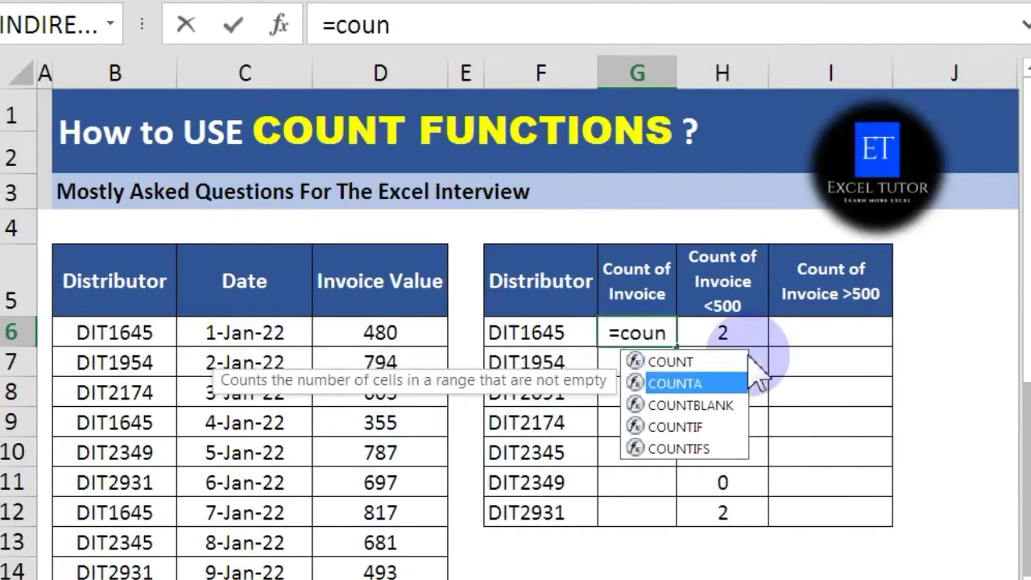
key(Tab)
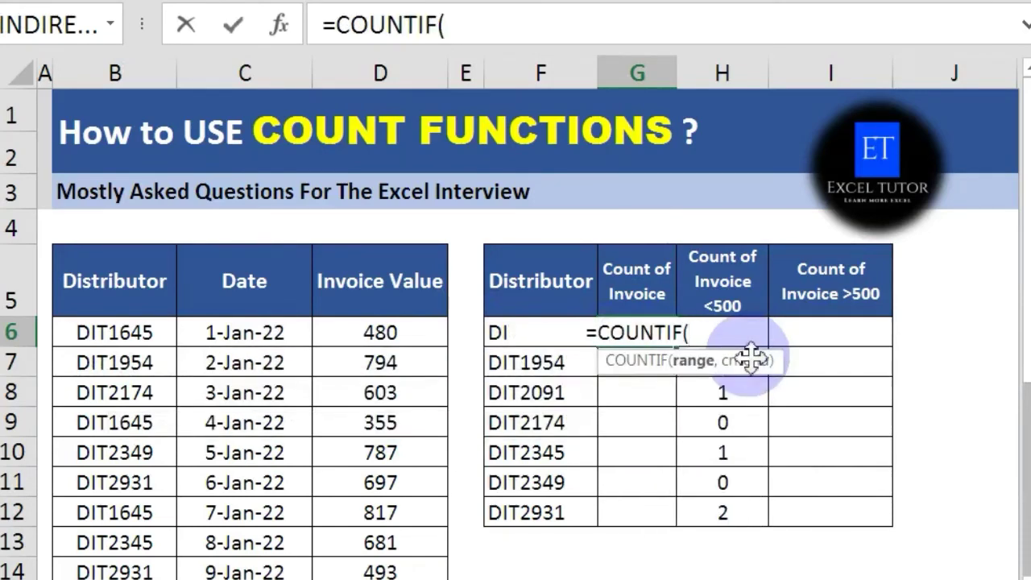
click(123, 330)
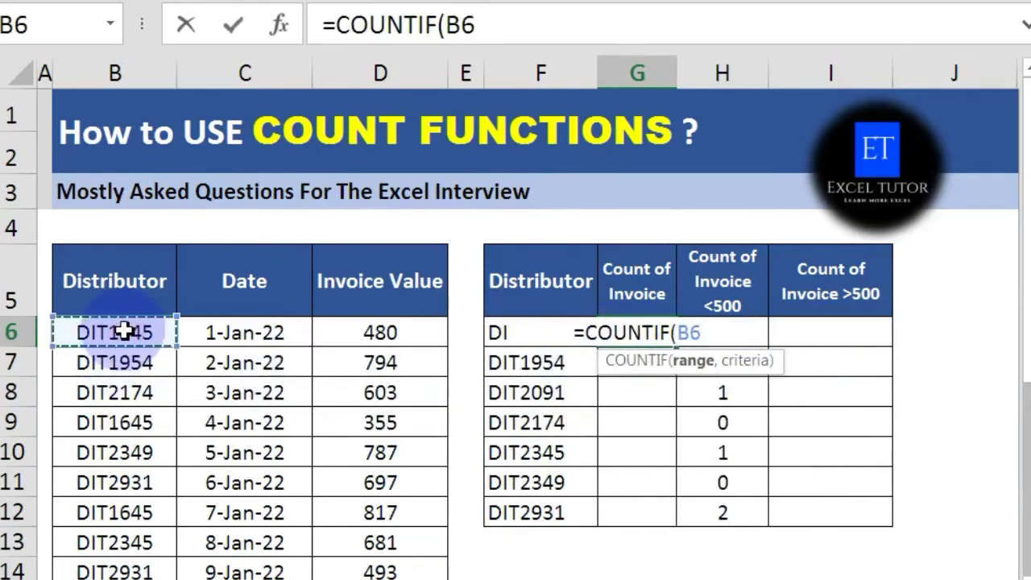
key(ctrl+shift+Down)
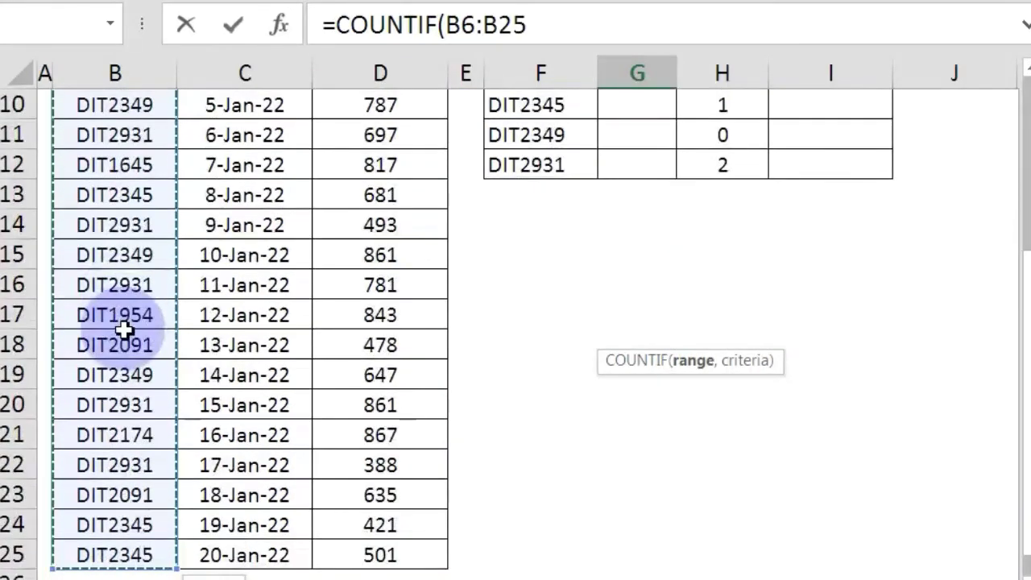
key(F4)
text(,)
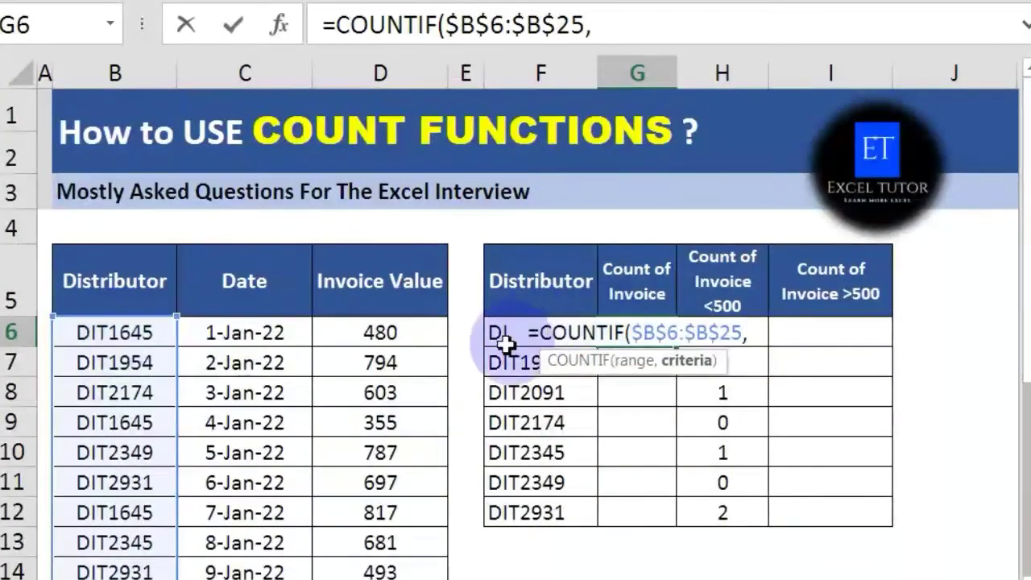
Complete the COUNTIF formula in G6 with F6 as the criterion and fill it down to G12
click(497, 362)
key(Up)
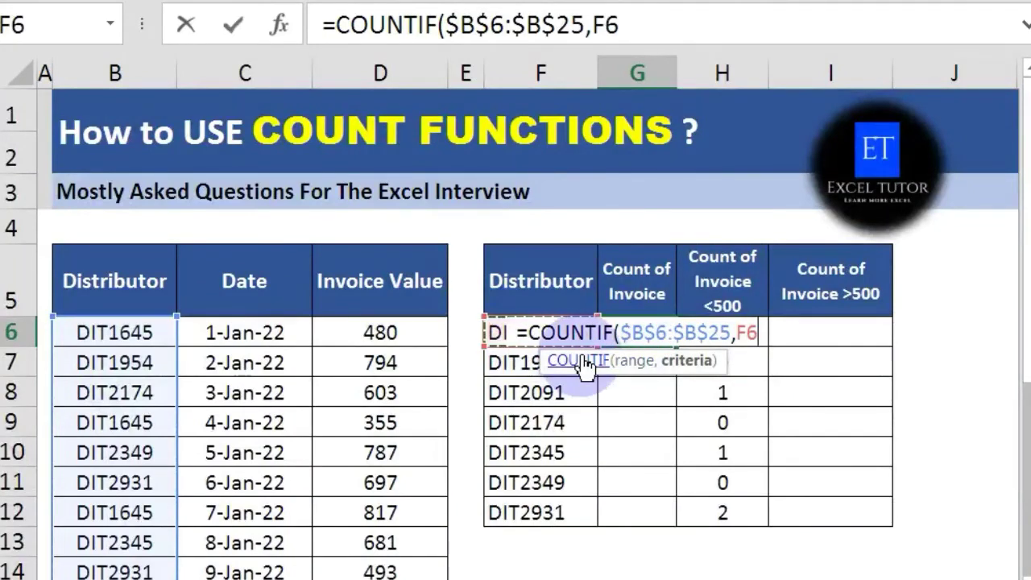
text())
key(Return)
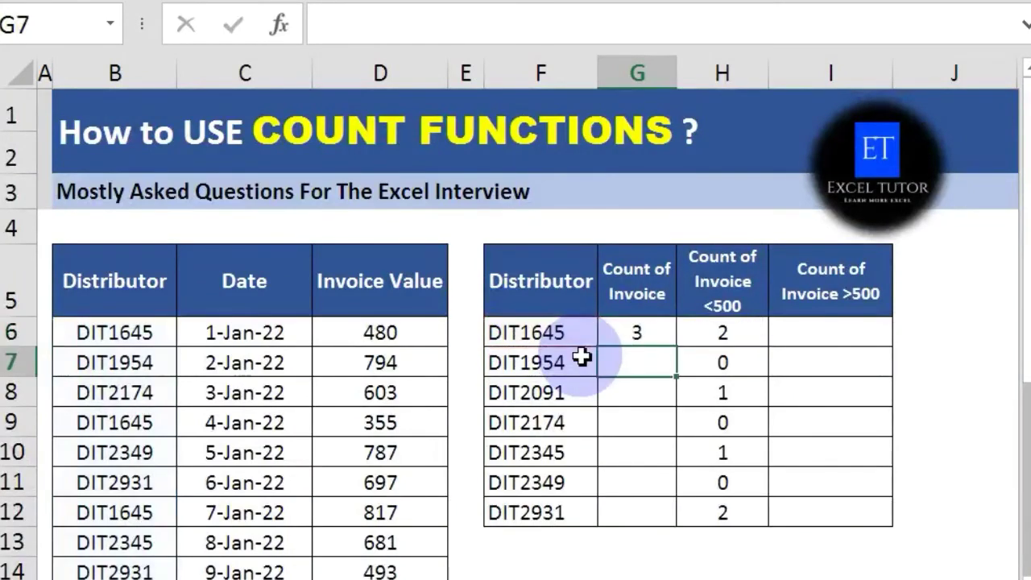
click(633, 323)
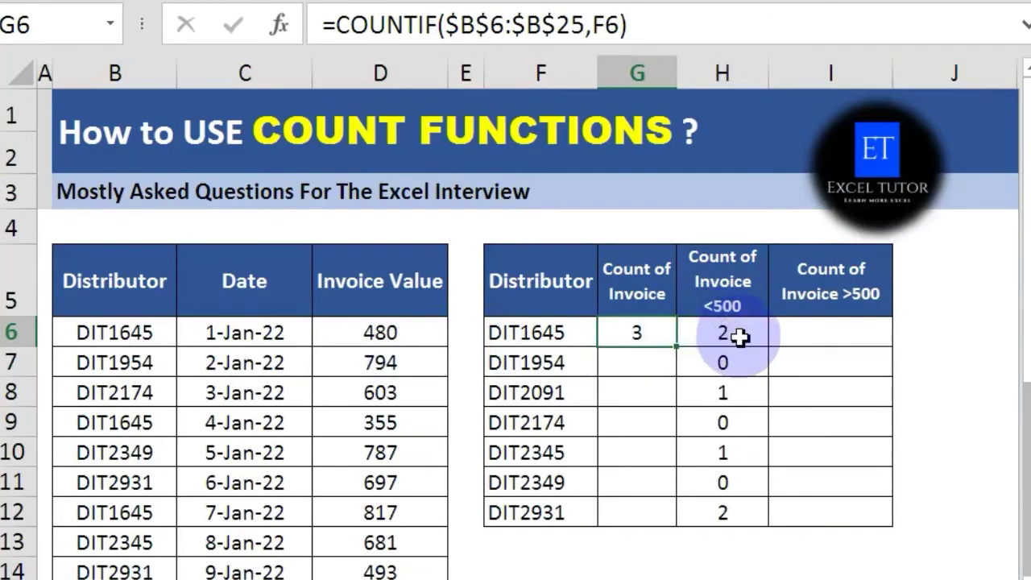
drag(679, 349, 681, 523)
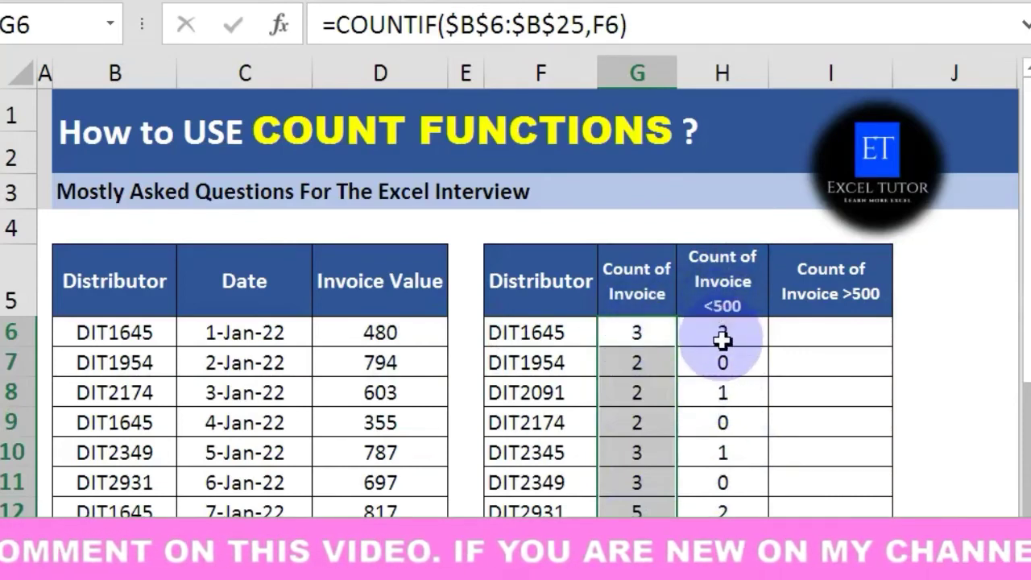
Start a COUNTIFS formula in I6 under Count of Invoice >500 with the absolute distributor range $B$6:$B$25
click(831, 341)
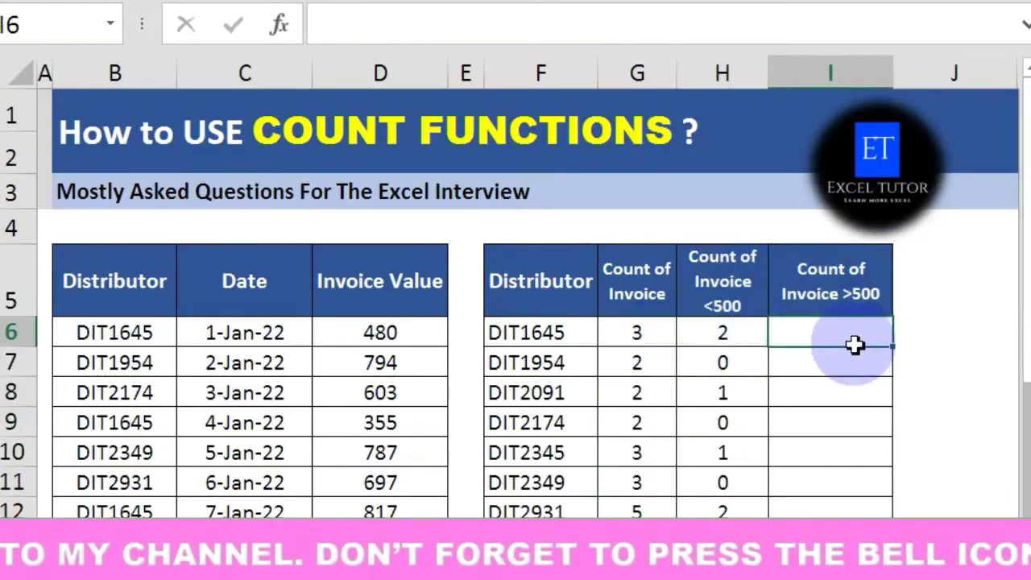
text(=coun)
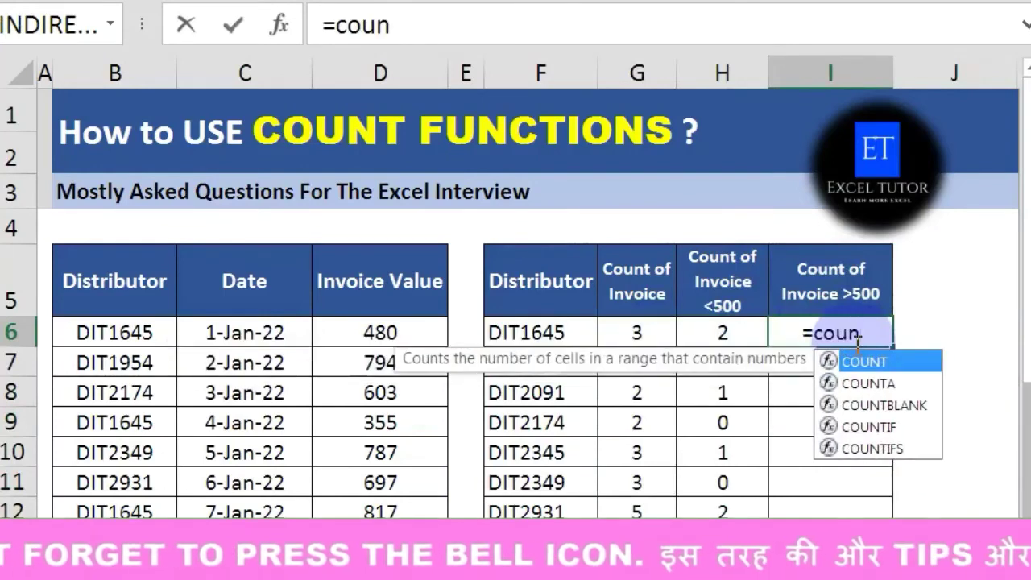
key(Down)
key(Down)
key(Down)
key(Down)
key(Tab)
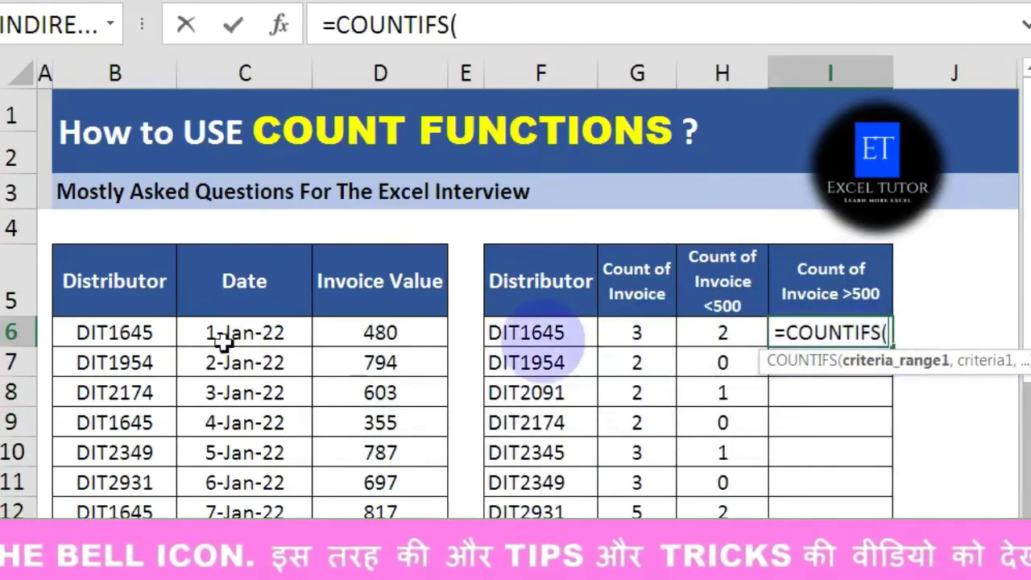
click(134, 329)
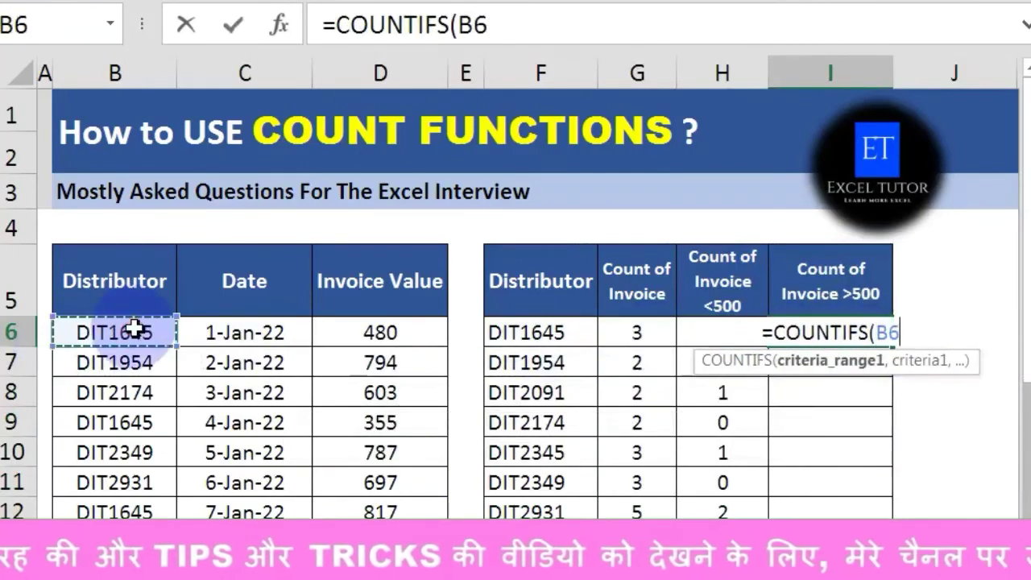
key(ctrl+shift+Down)
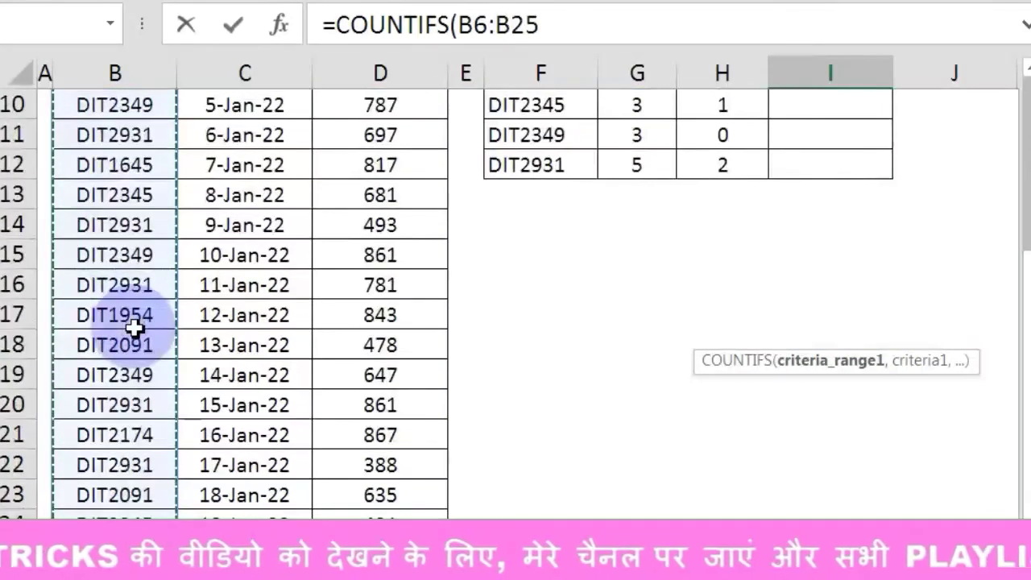
key(F4)
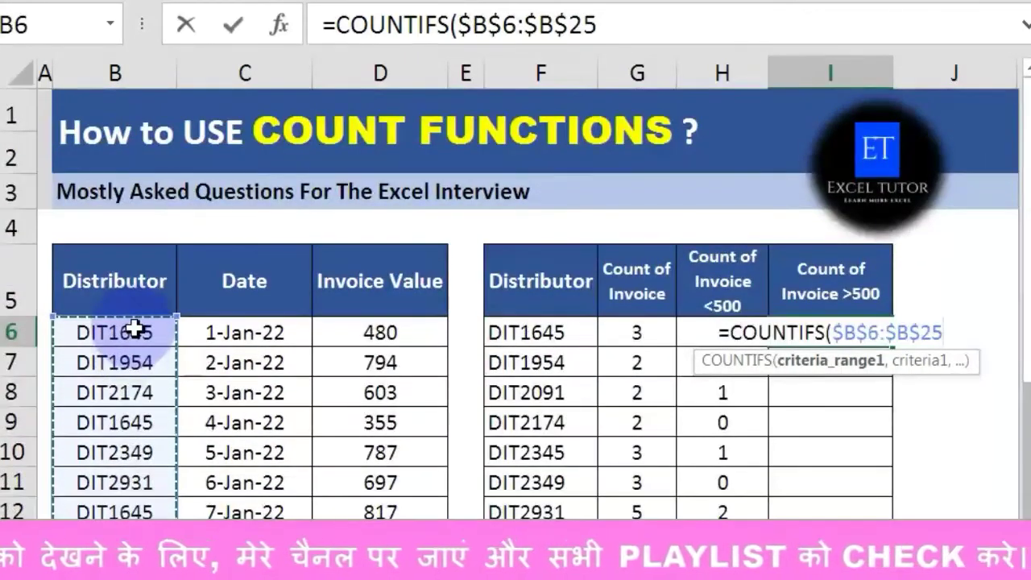
text(,)
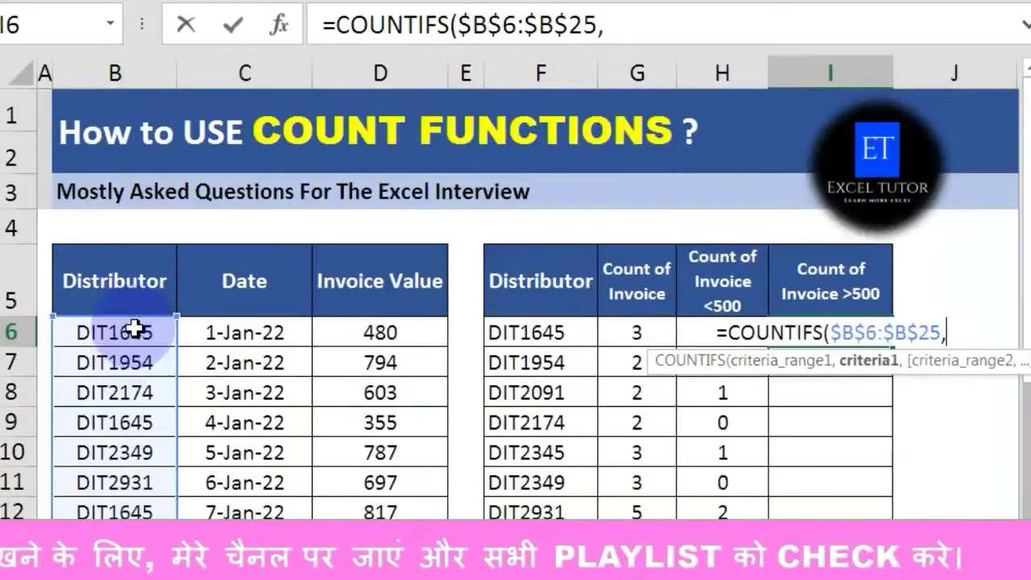
Add F6 as the first criterion and the absolute Invoice Value range $D$6:$D$25 as the second criteria range
click(553, 329)
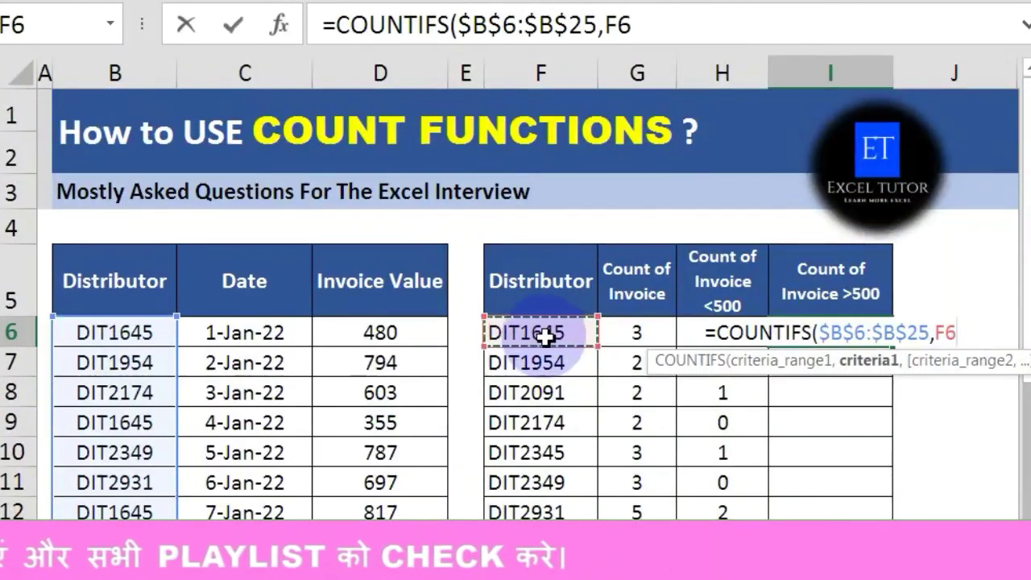
text(,)
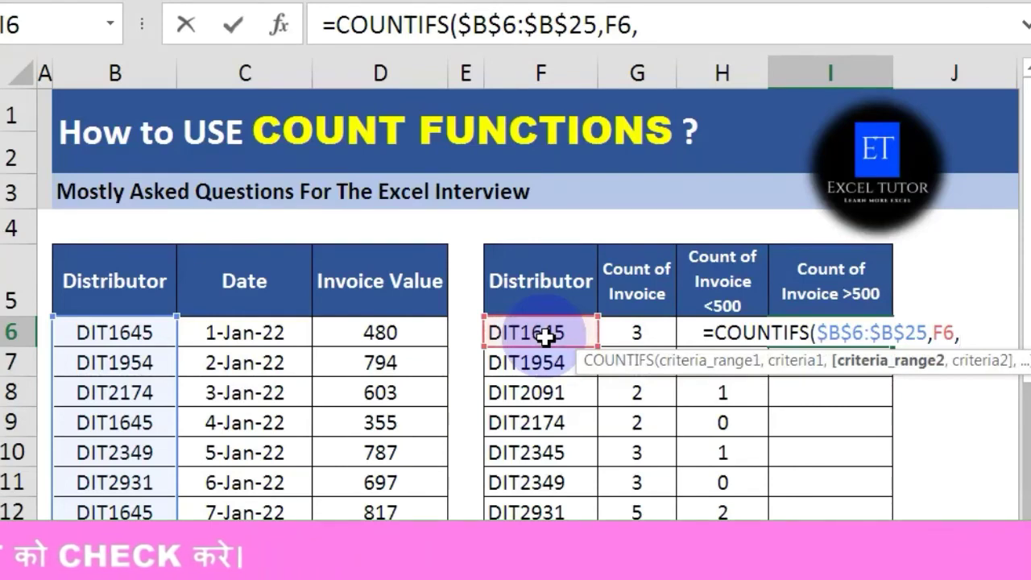
click(400, 331)
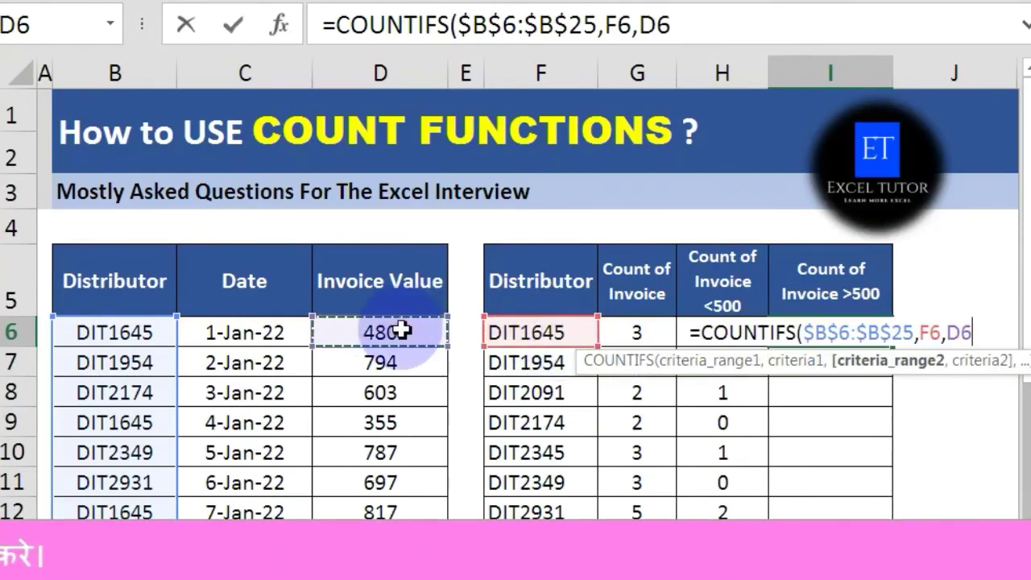
key(ctrl+shift+Down)
key(F4)
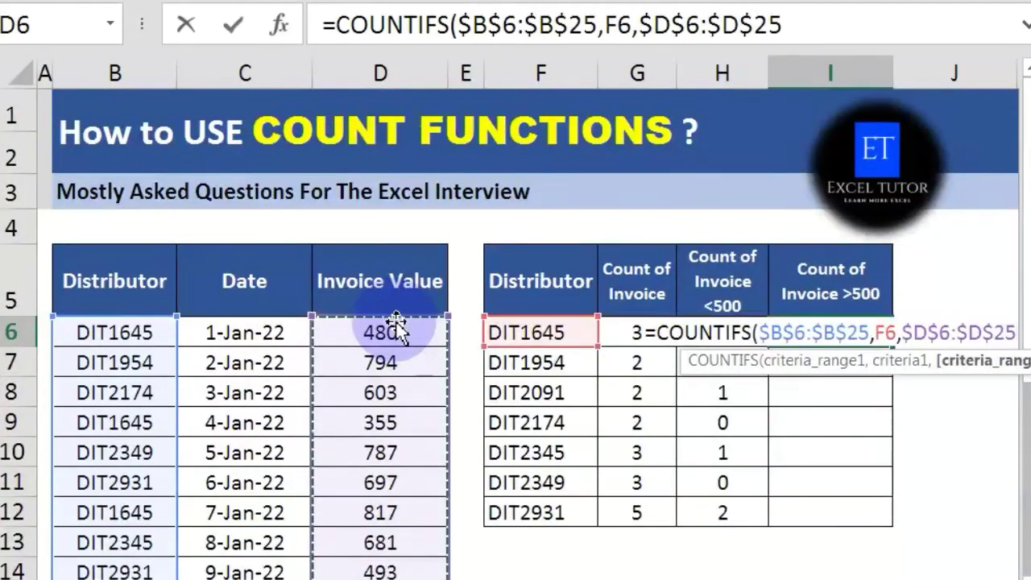
text(,)
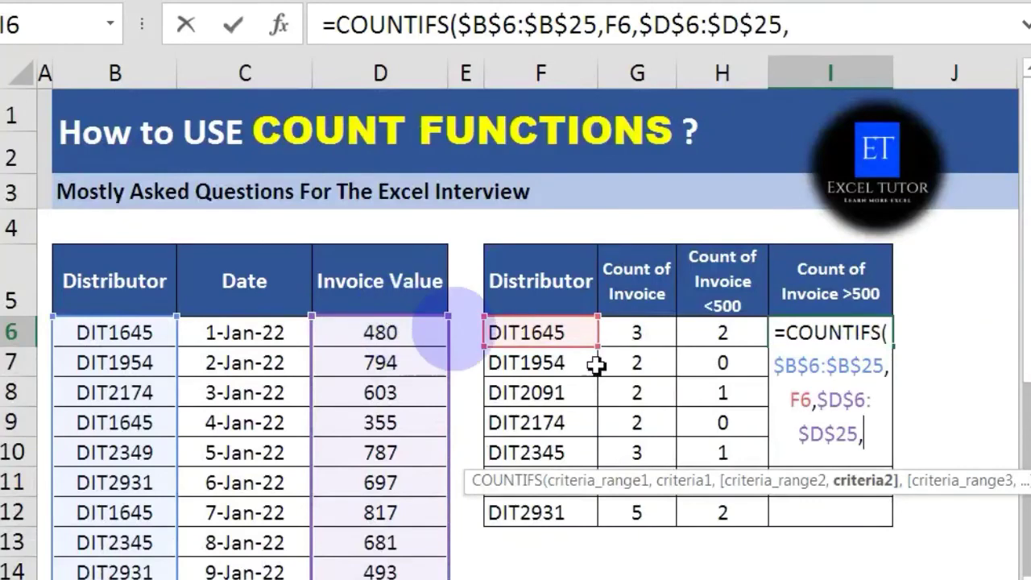
Complete the COUNTIFS formula in I6 with the second criterion ">500"
click(830, 32)
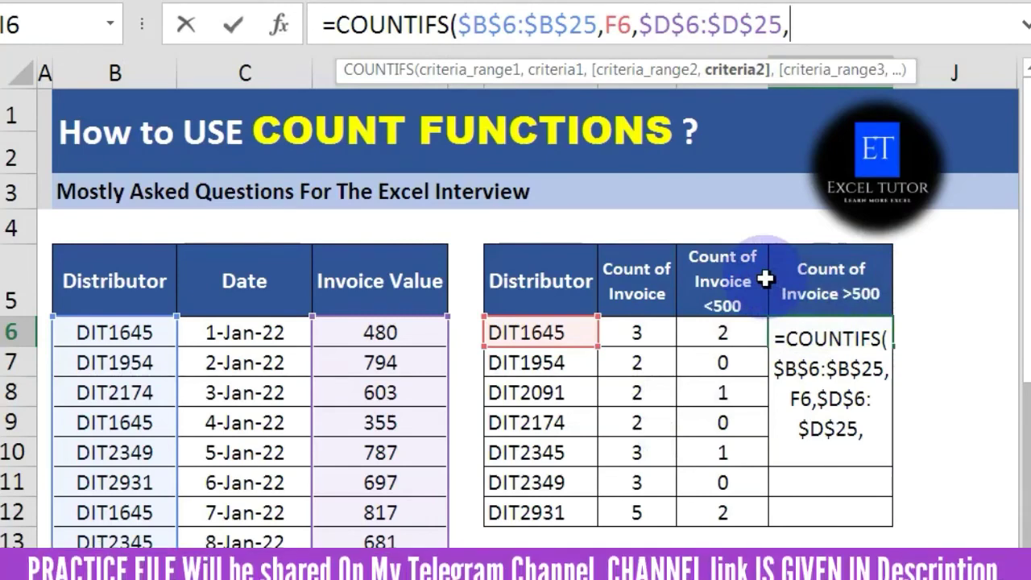
text(")
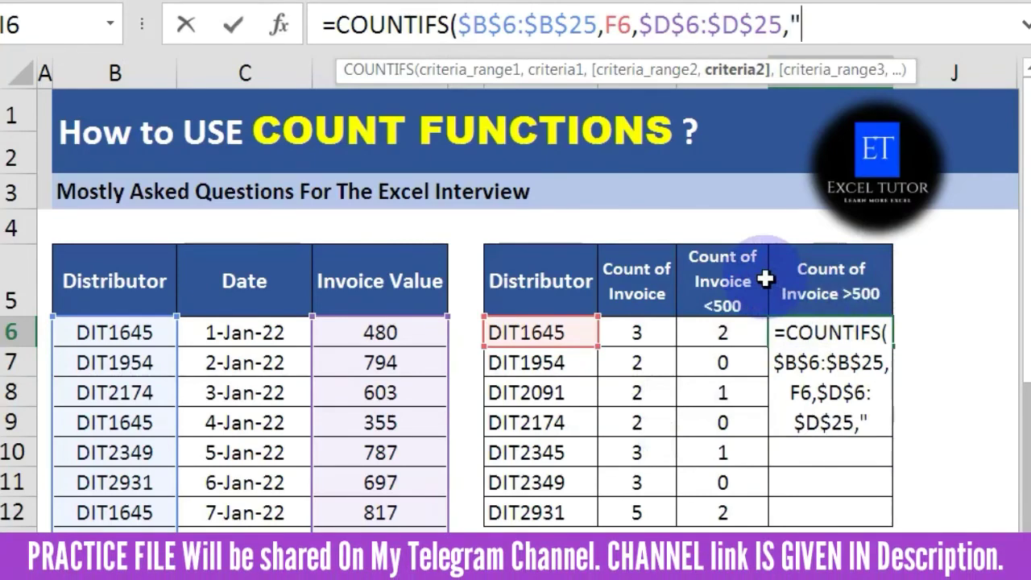
text(>)
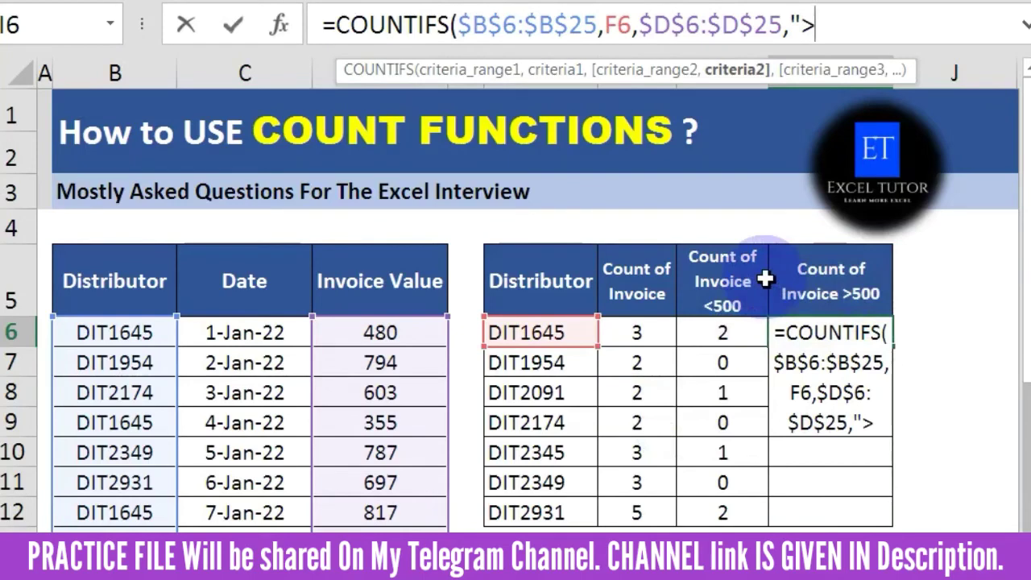
text(500")
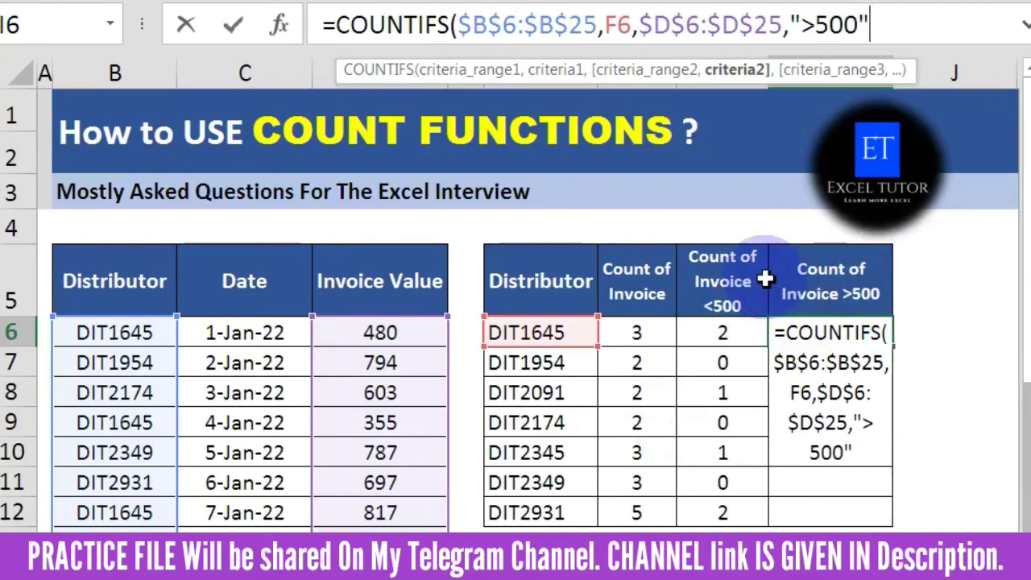
text())
key(Return)
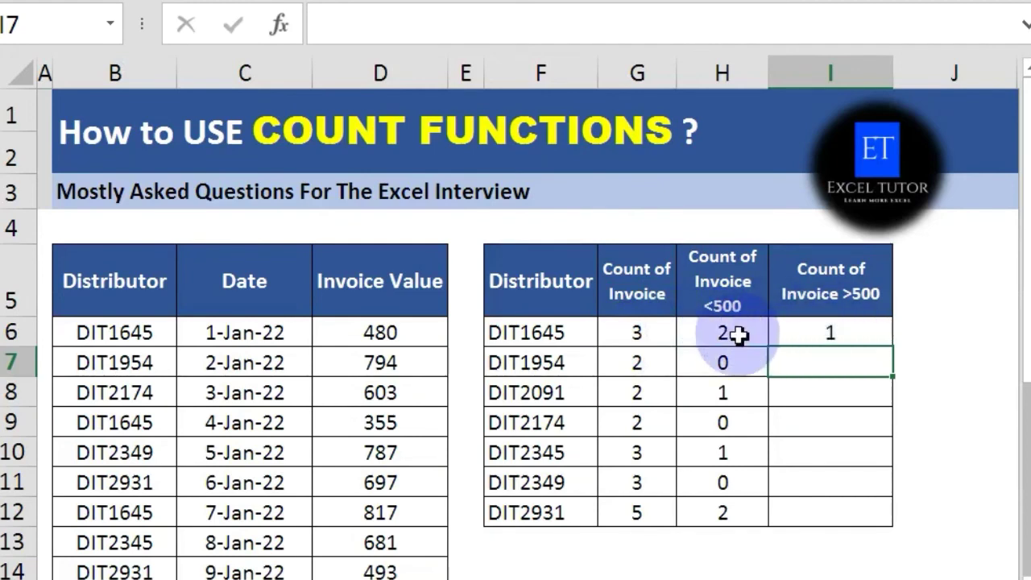
click(883, 337)
drag(892, 350, 895, 534)
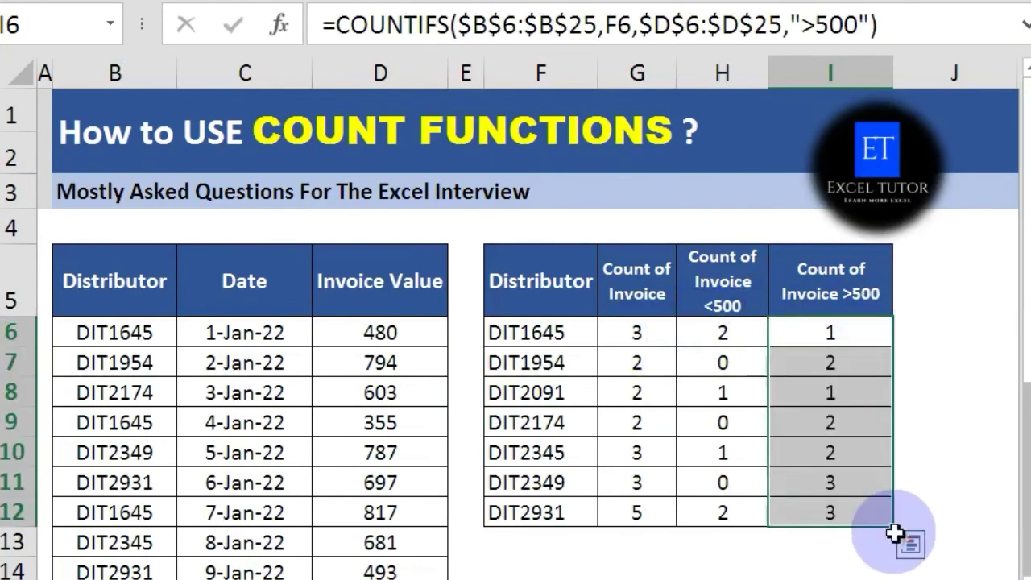
key(ctrl+z)
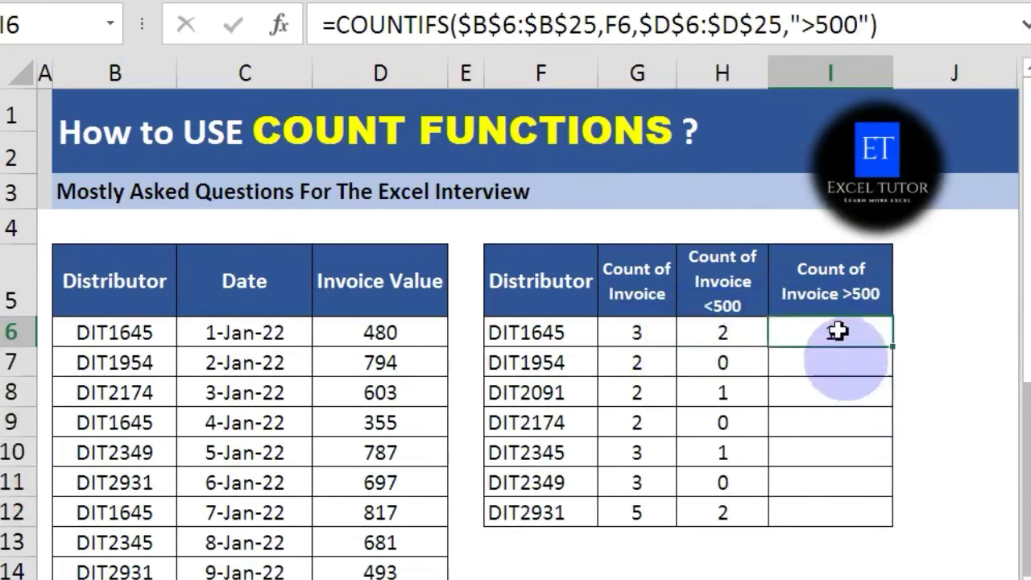
Change the second criterion of the I6 formula to ">=500" and fill the formula down to I12
click(820, 26)
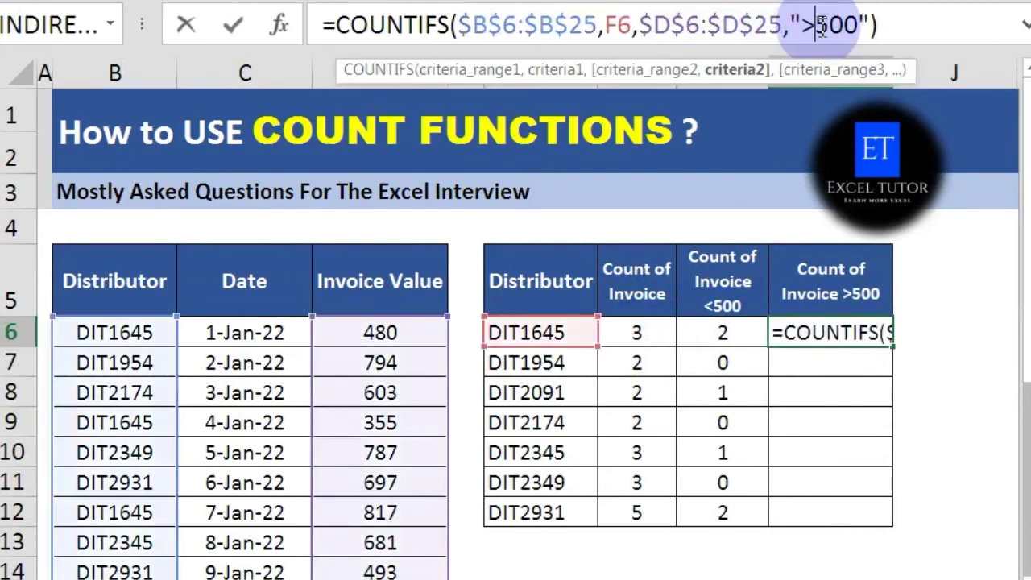
text(=)
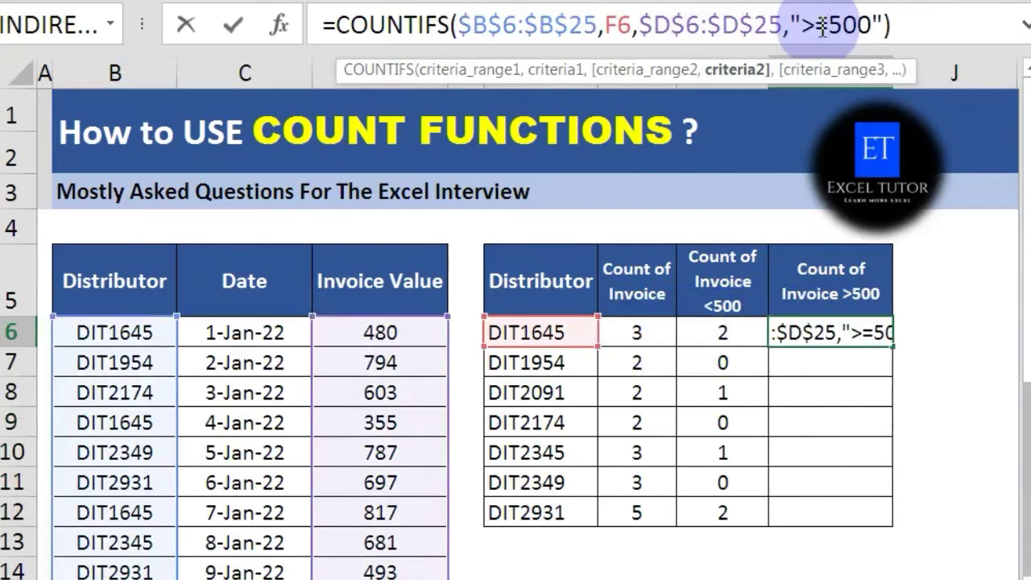
key(Return)
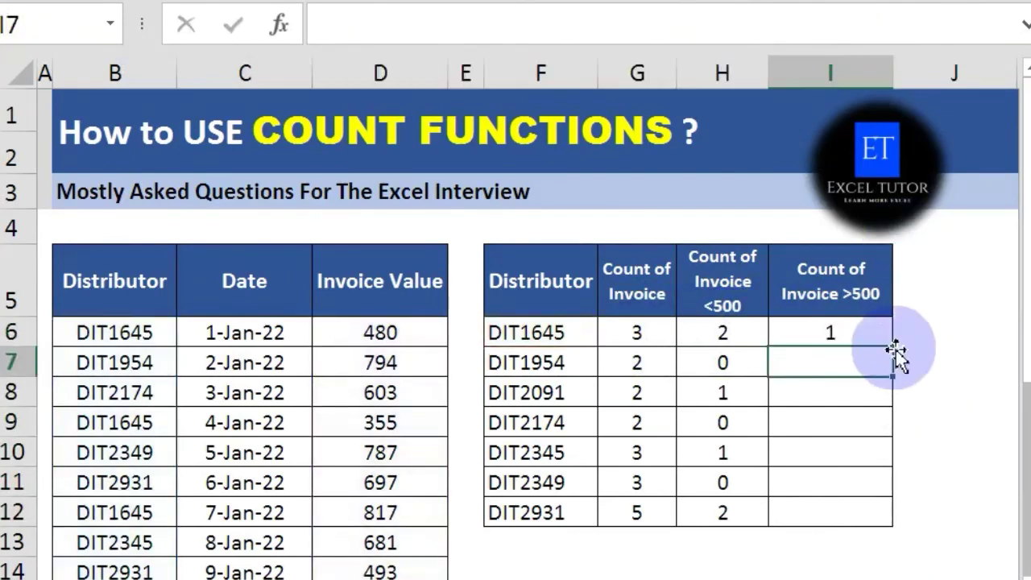
click(866, 334)
drag(900, 347, 894, 524)
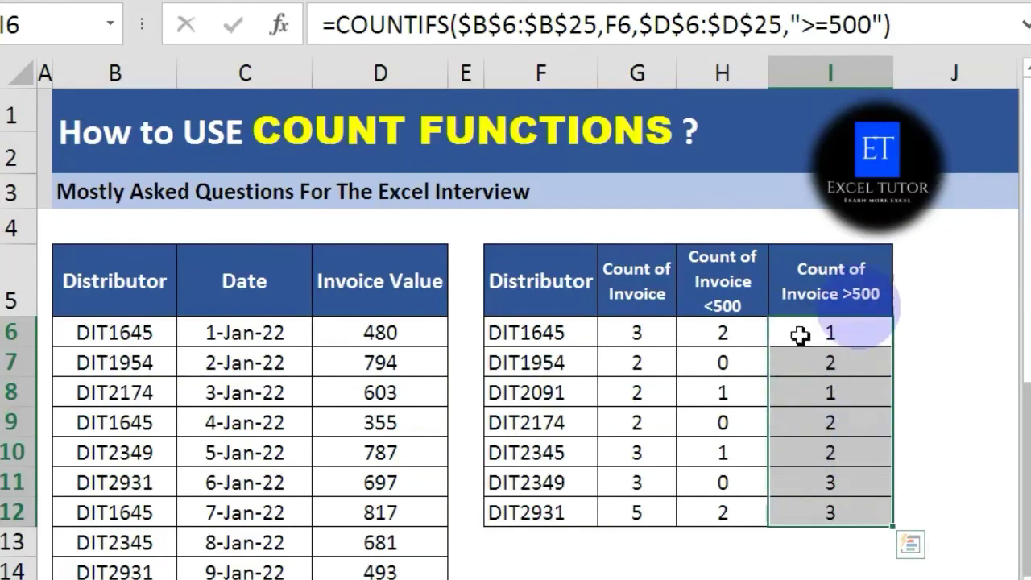
click(943, 396)
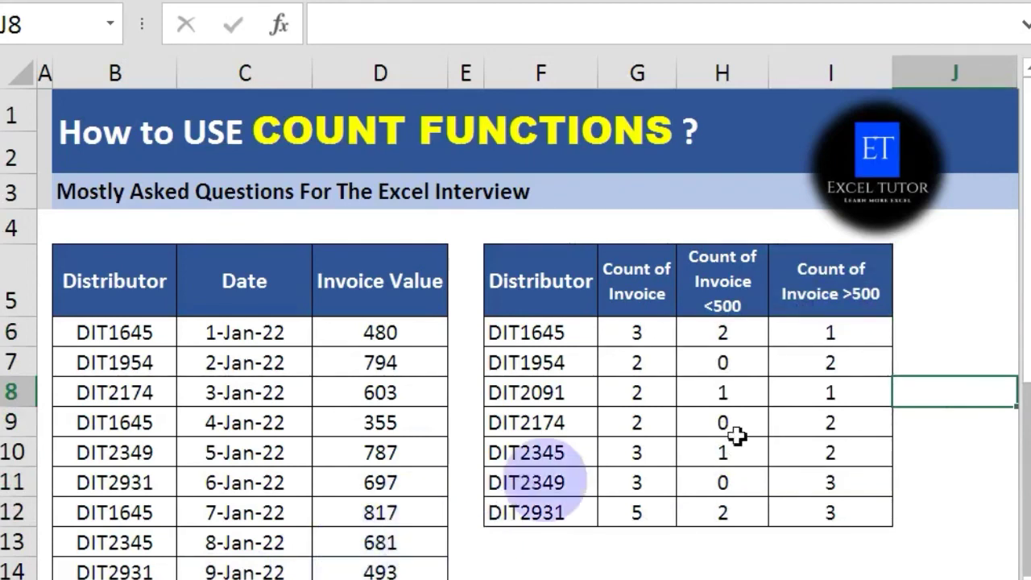
Extend the COUNTIFS formula in I6 with a comma after ">=500" to begin a third criteria range argument
click(830, 337)
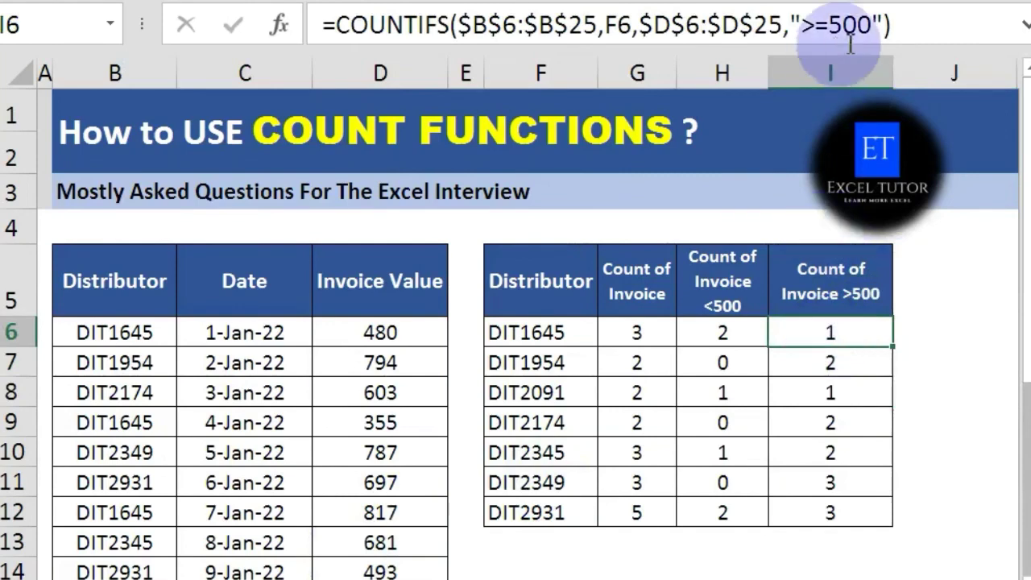
click(886, 26)
text(,)
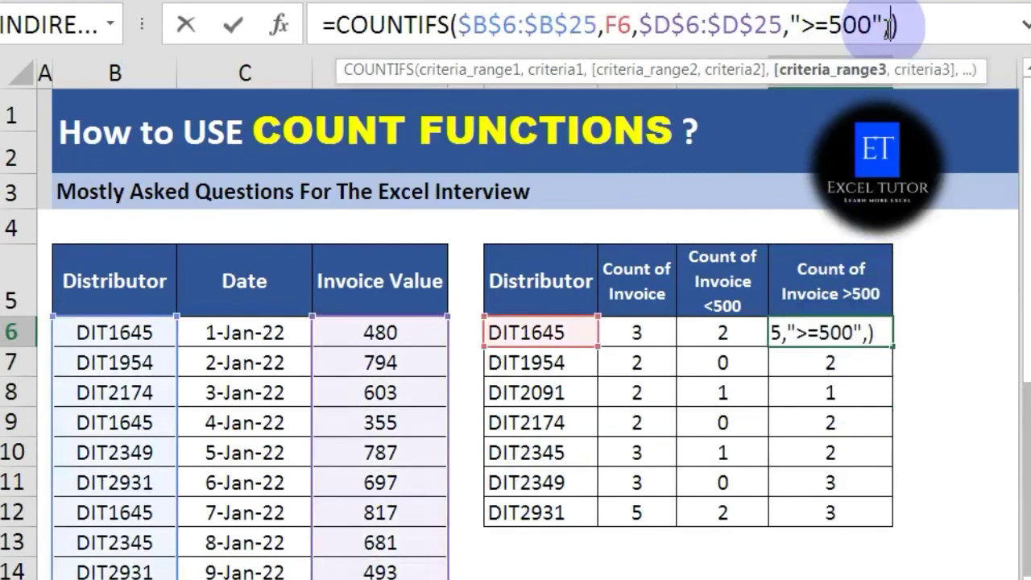